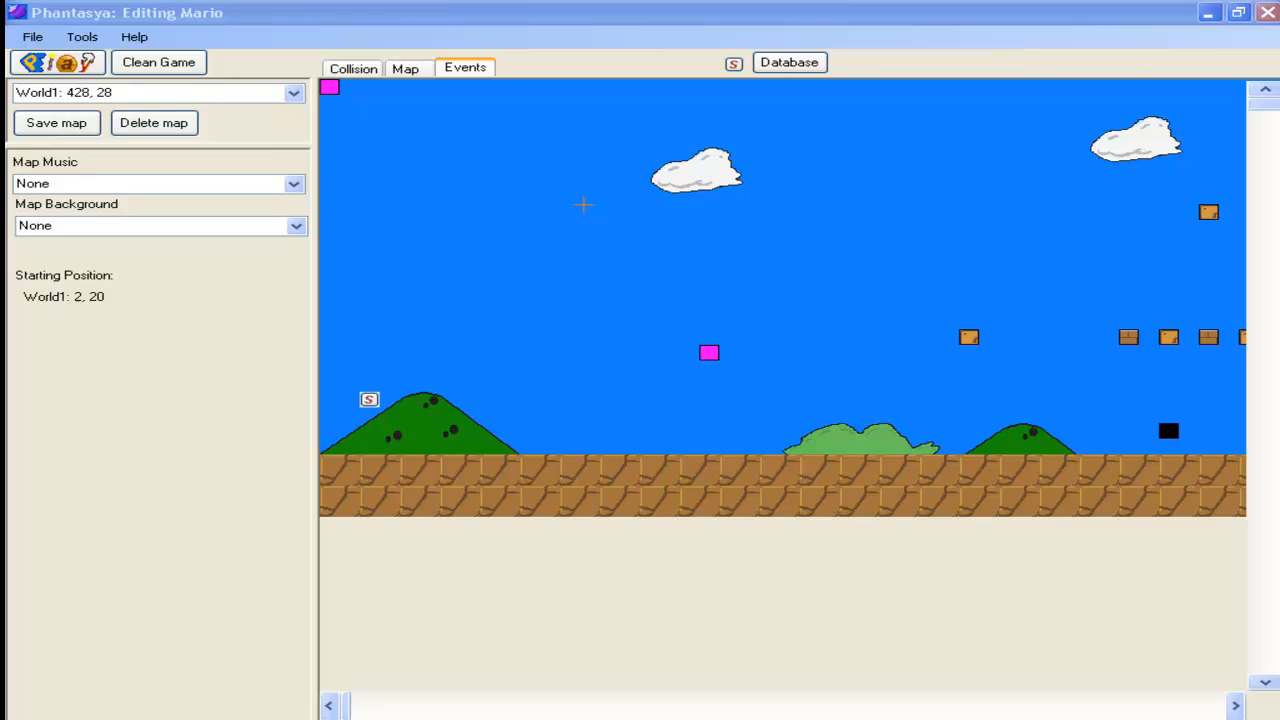
Step: Examine the World1 map image and its collision layer at several places along the level
click(417, 76)
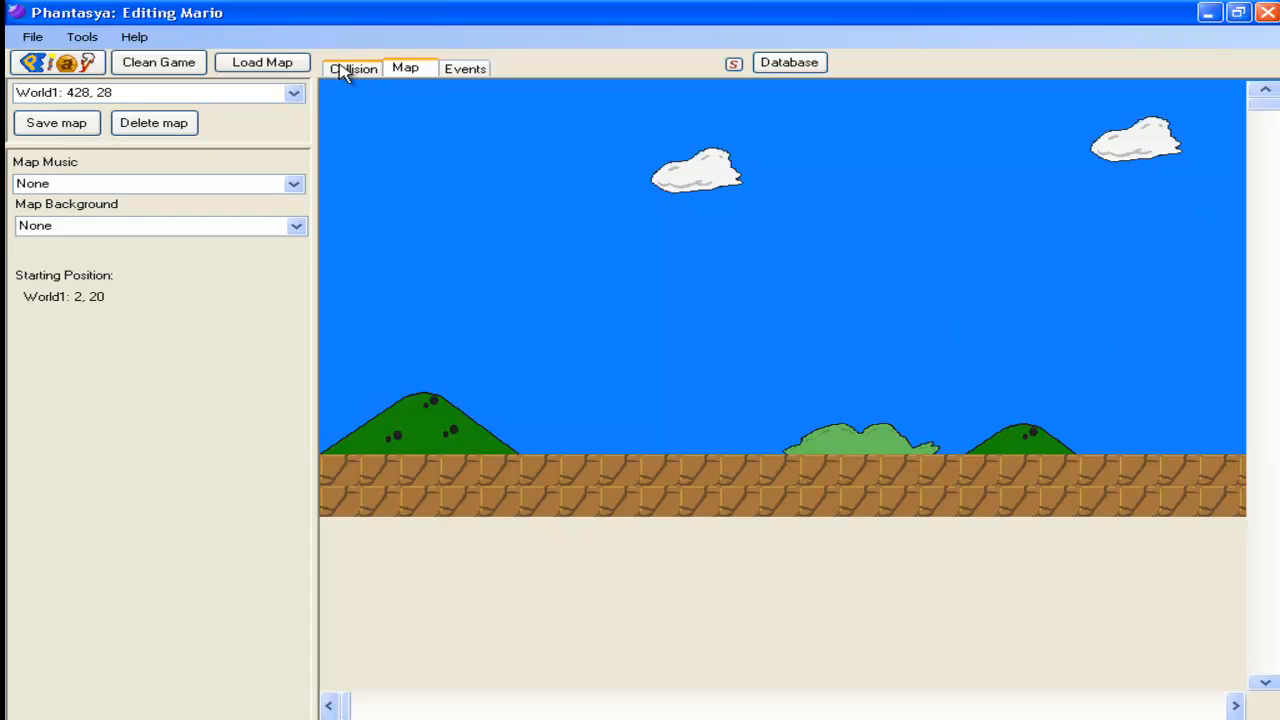
click(350, 70)
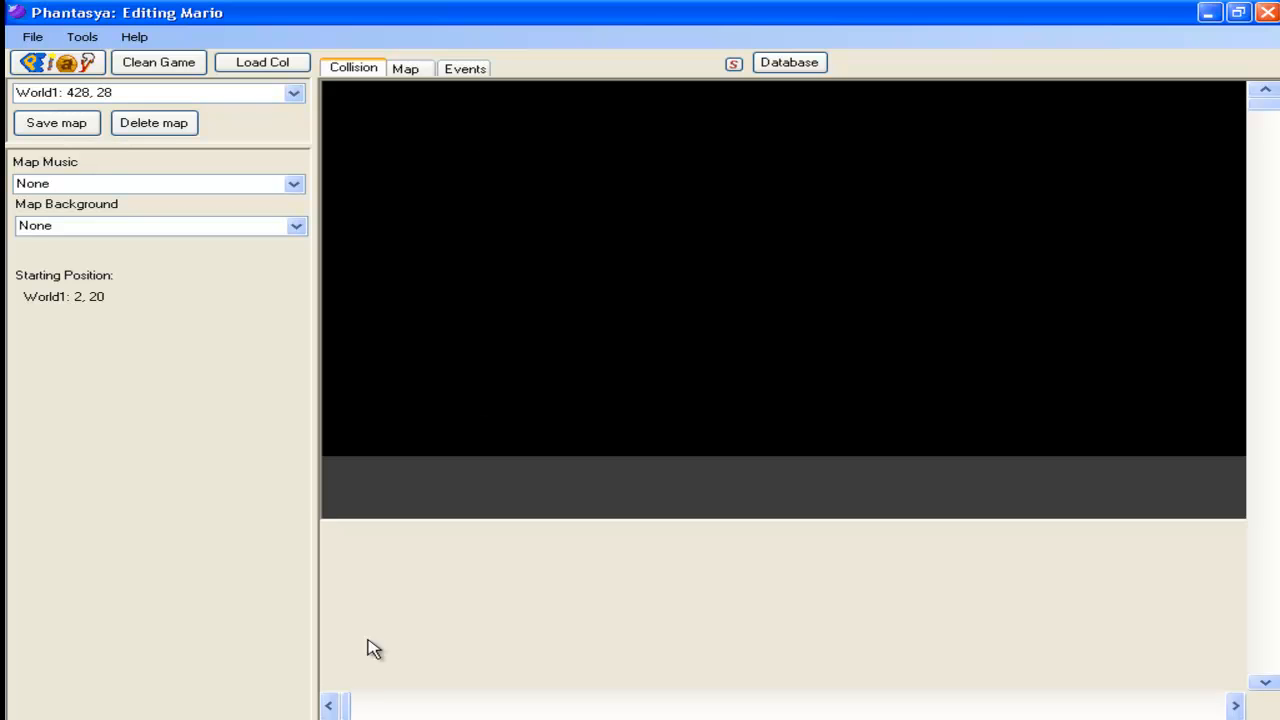
drag(351, 705, 423, 508)
click(397, 72)
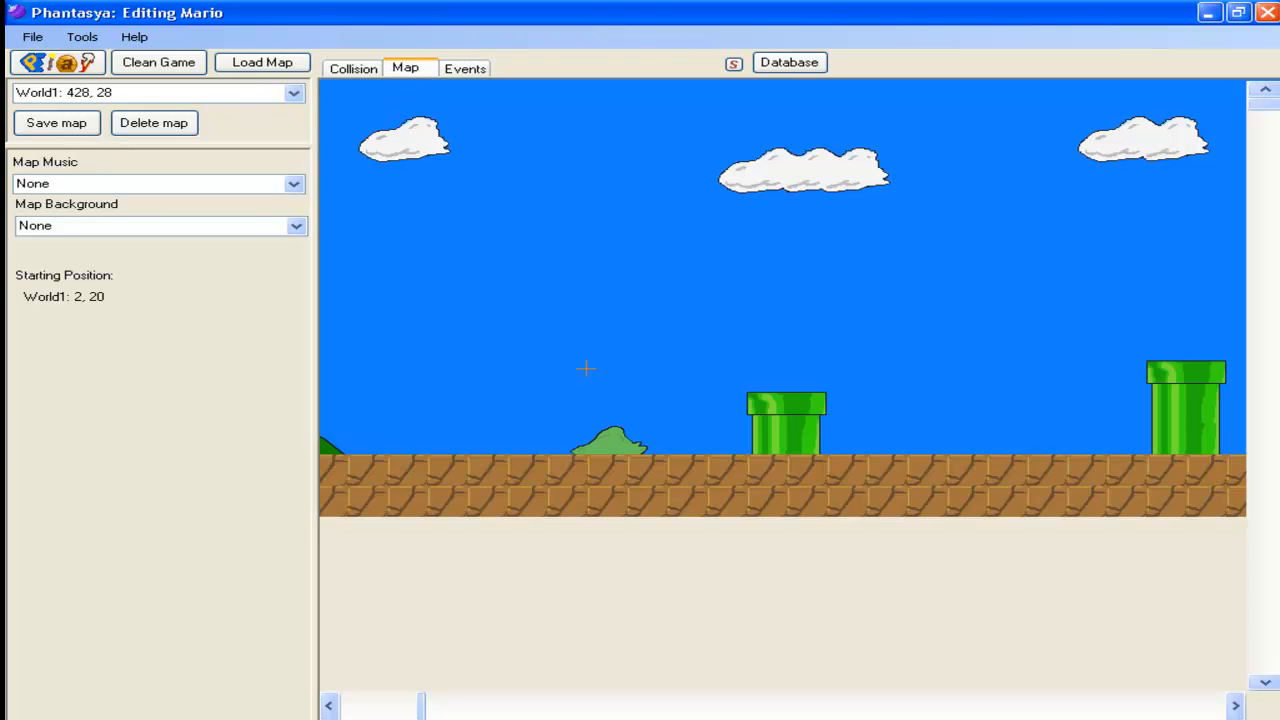
drag(422, 705, 918, 706)
click(372, 72)
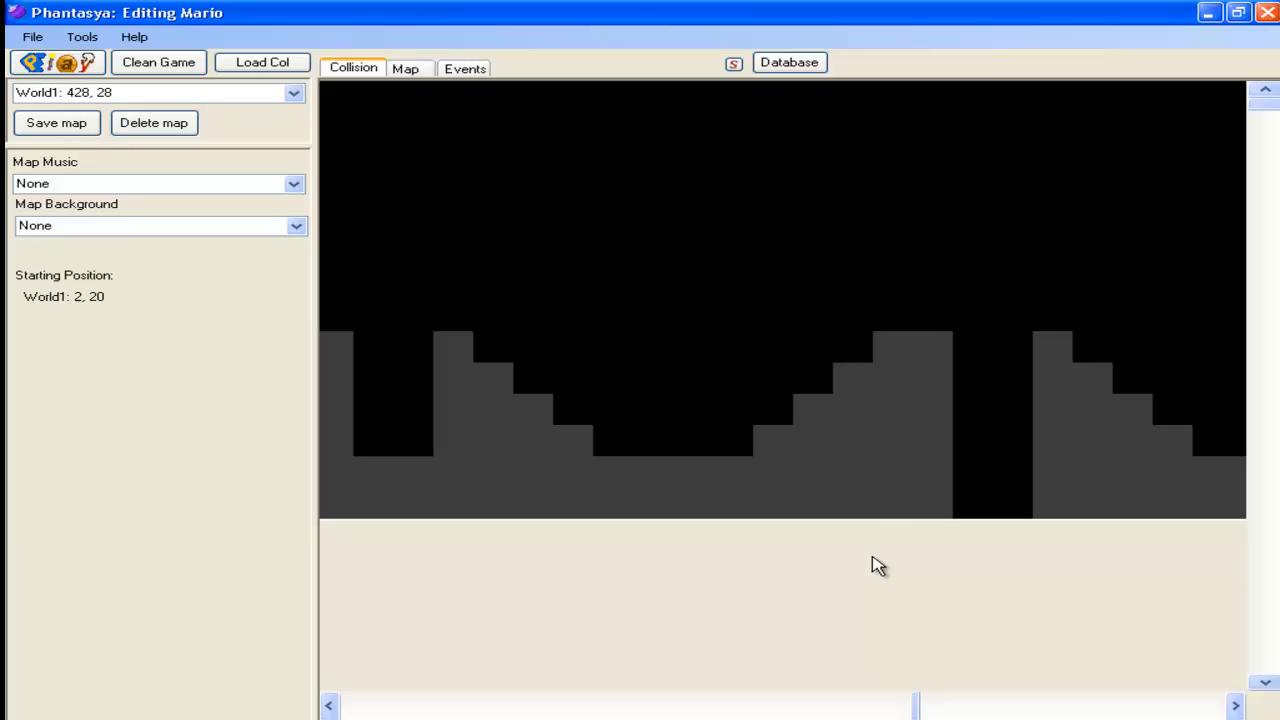
drag(917, 706, 810, 709)
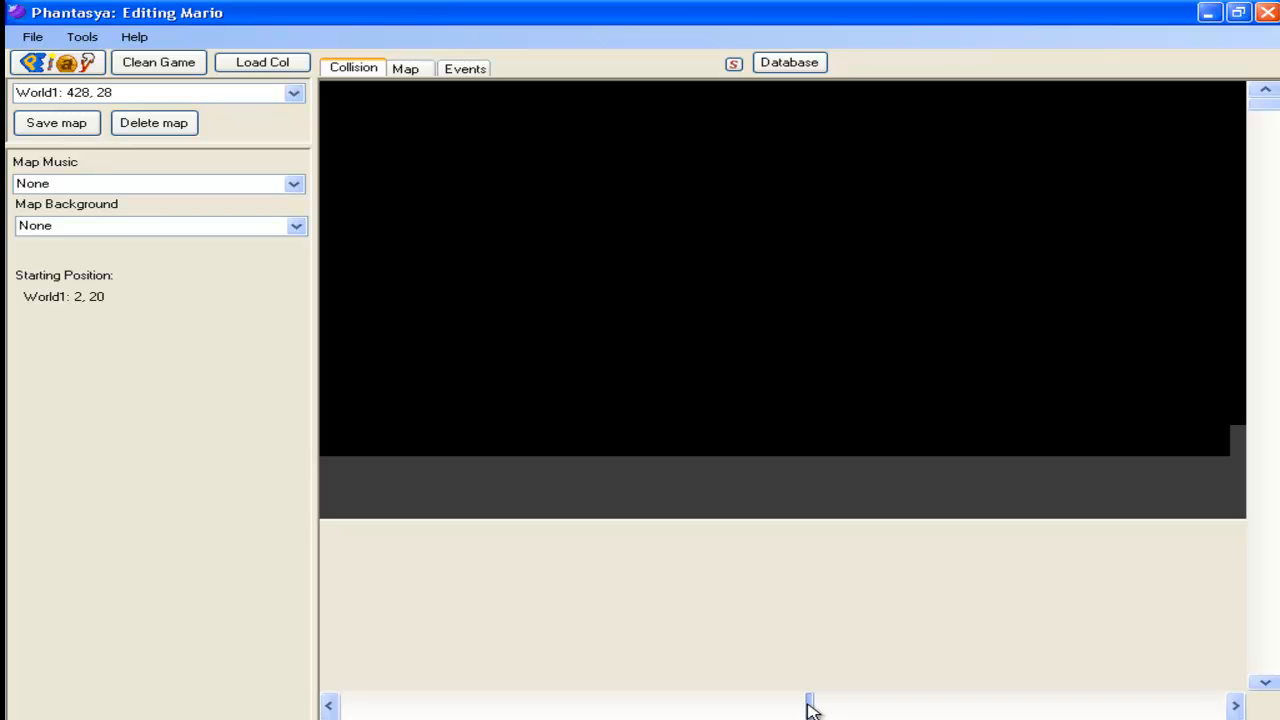
drag(812, 709, 337, 686)
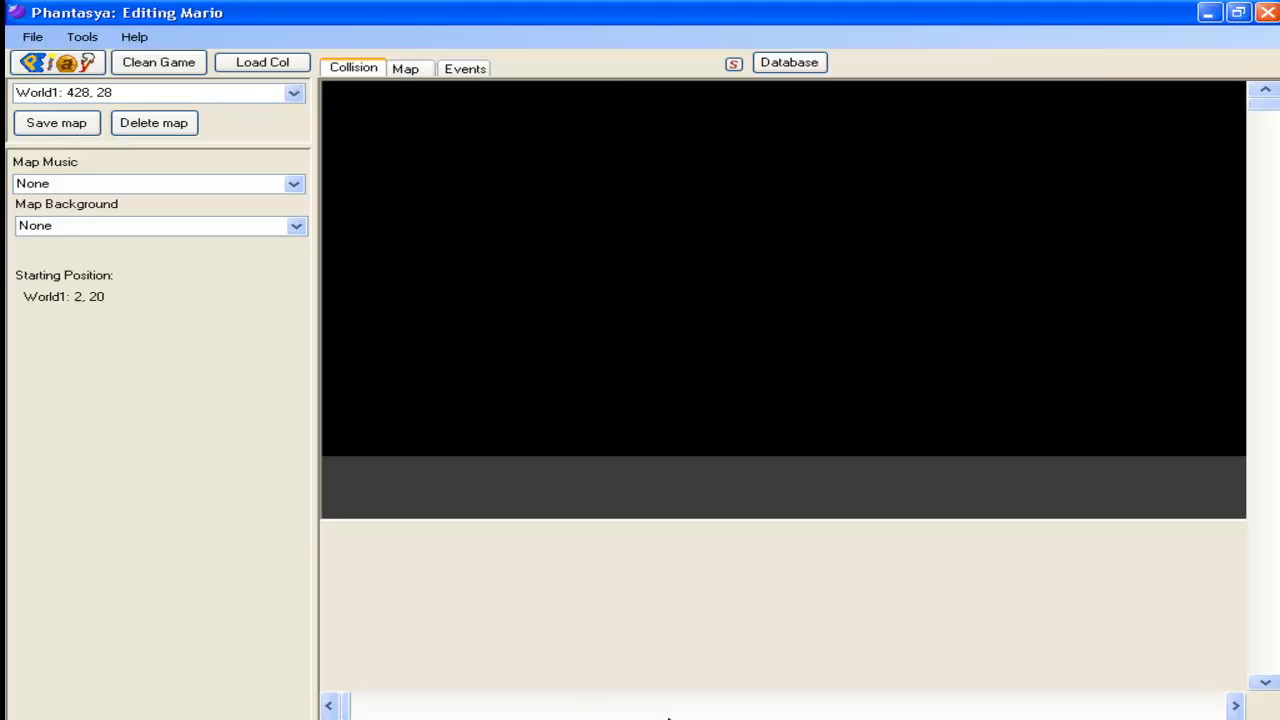
Step: Switch to Paint to view the MarioStage1.PNG stage image
click(800, 718)
click(810, 682)
click(820, 718)
click(805, 706)
drag(209, 648, 140, 606)
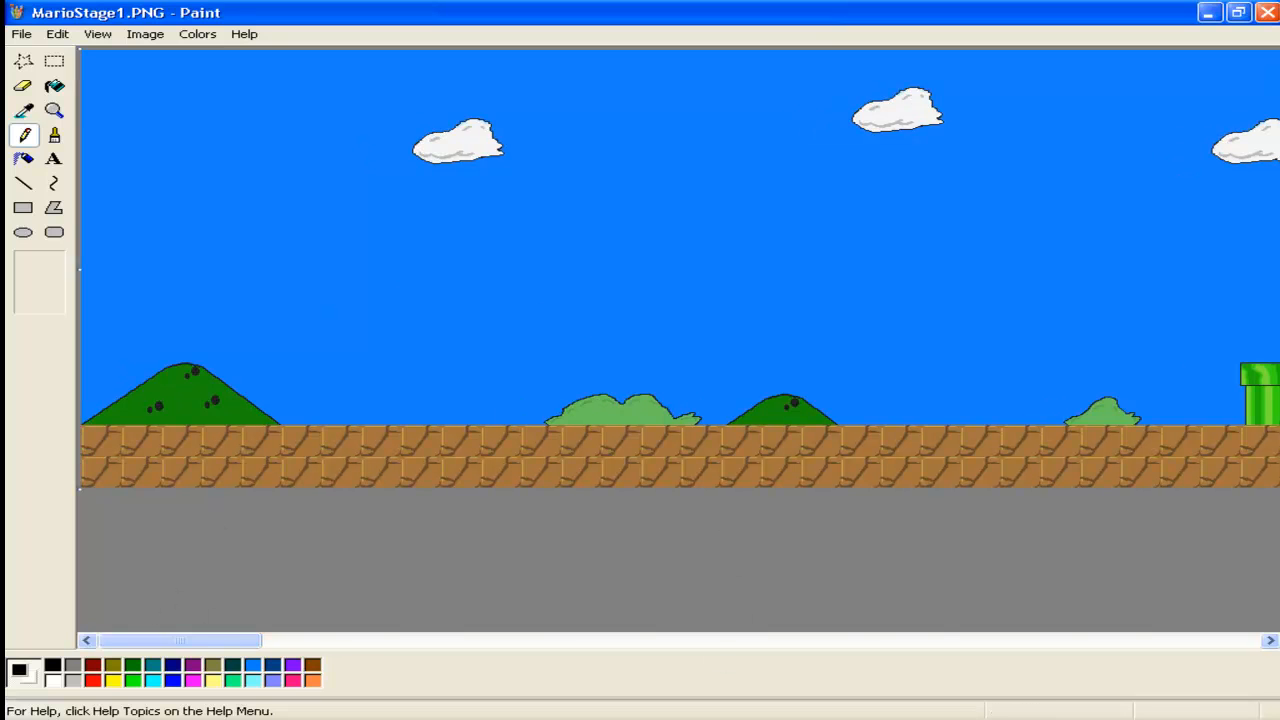
Step: Return to Phantasya and load MarioStage1.PNG as the map image of World1
key(alt+Tab)
click(410, 70)
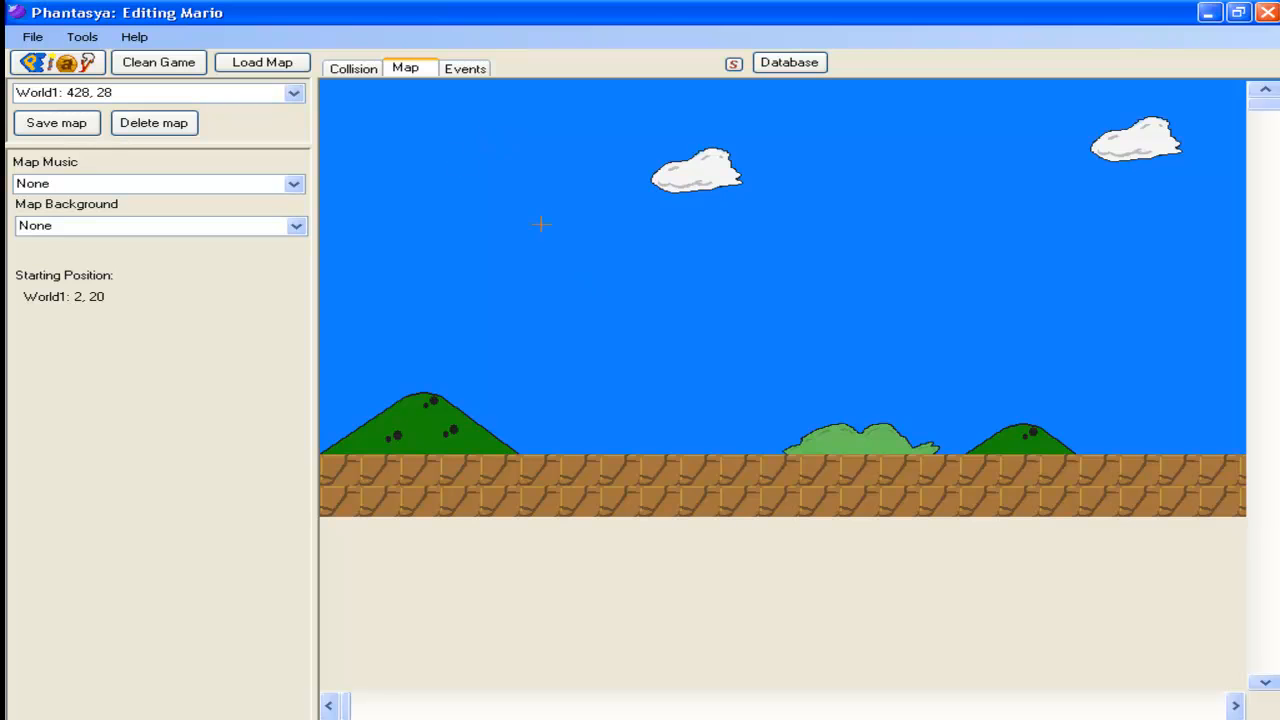
click(265, 64)
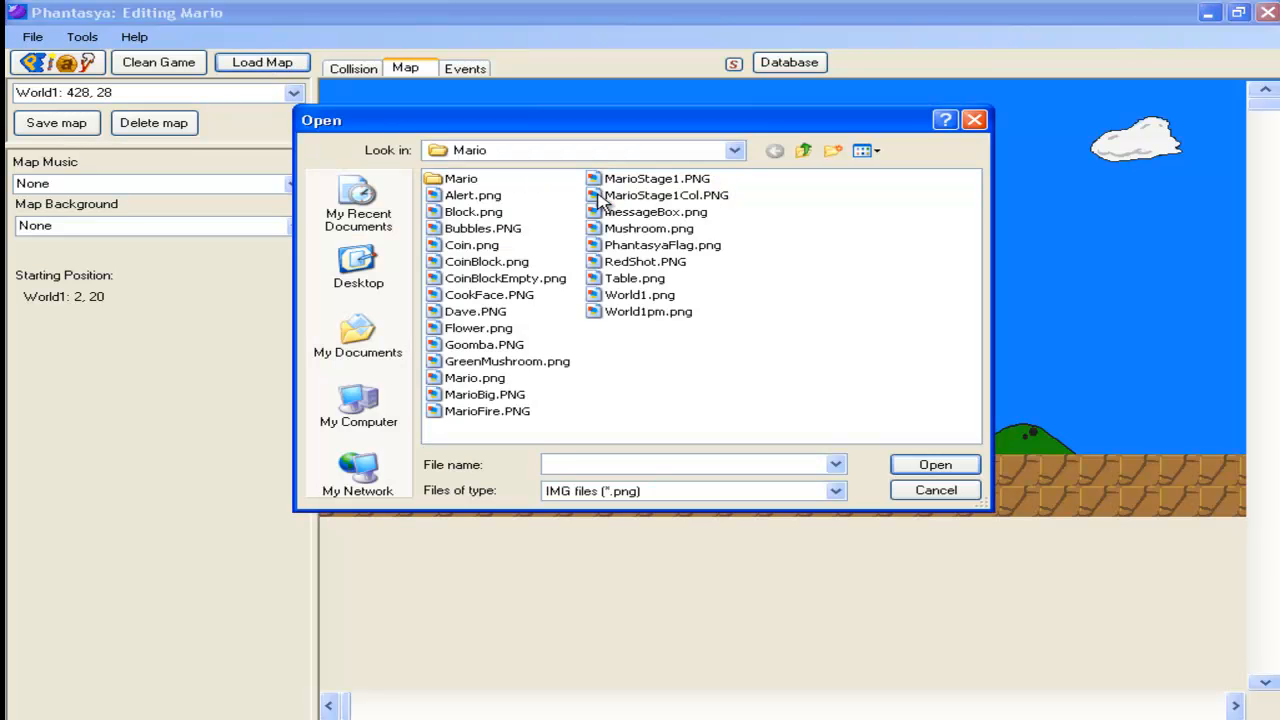
double_click(679, 183)
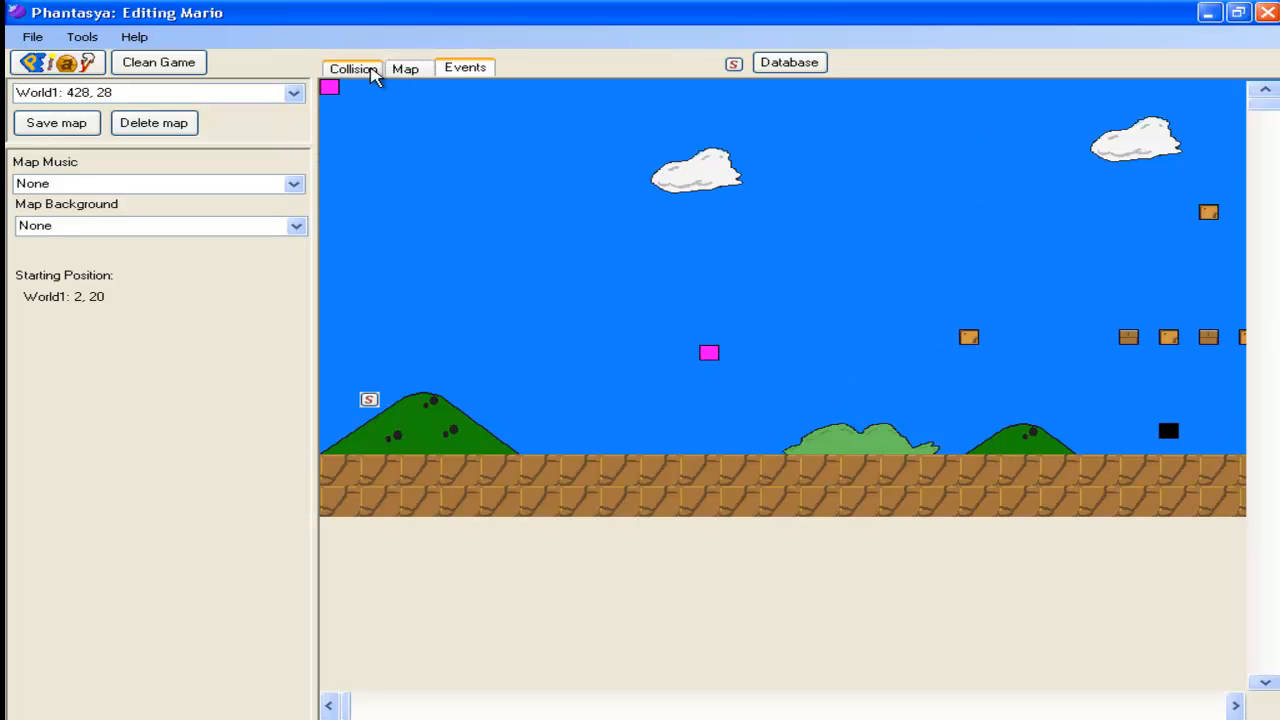
Step: Load MarioStage1Col.PNG as the collision image of World1
click(355, 70)
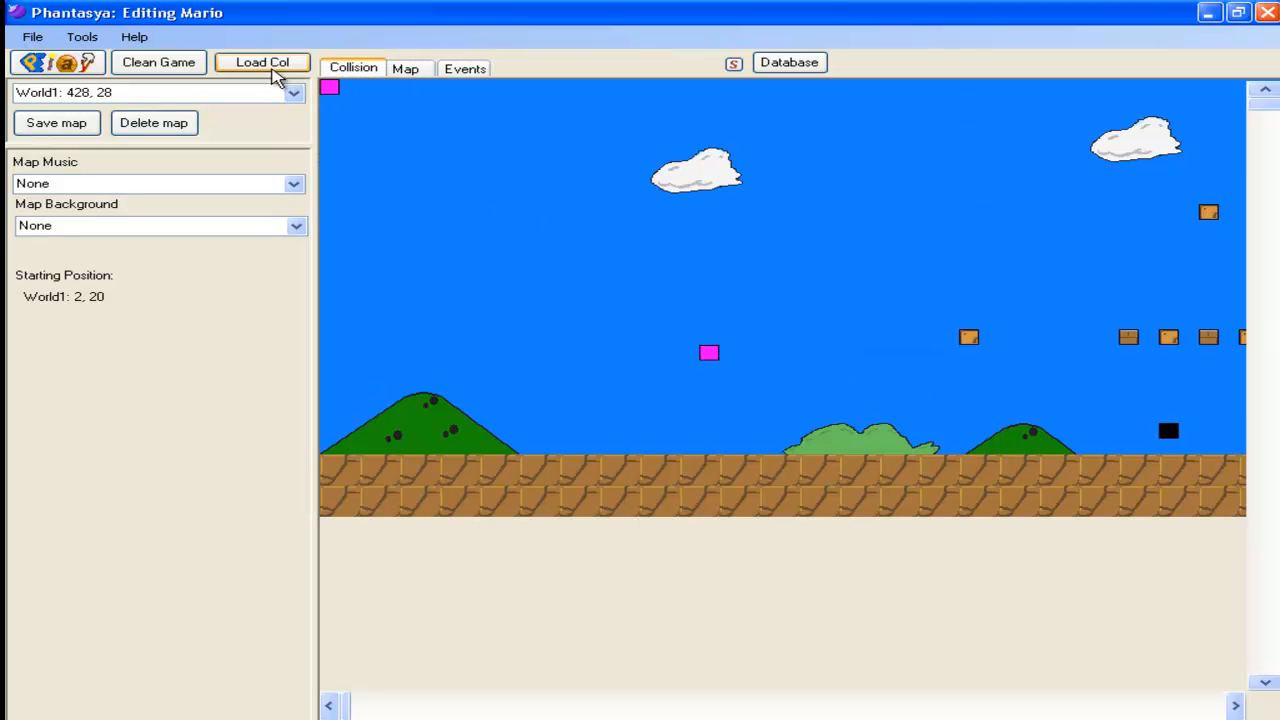
click(266, 71)
double_click(632, 195)
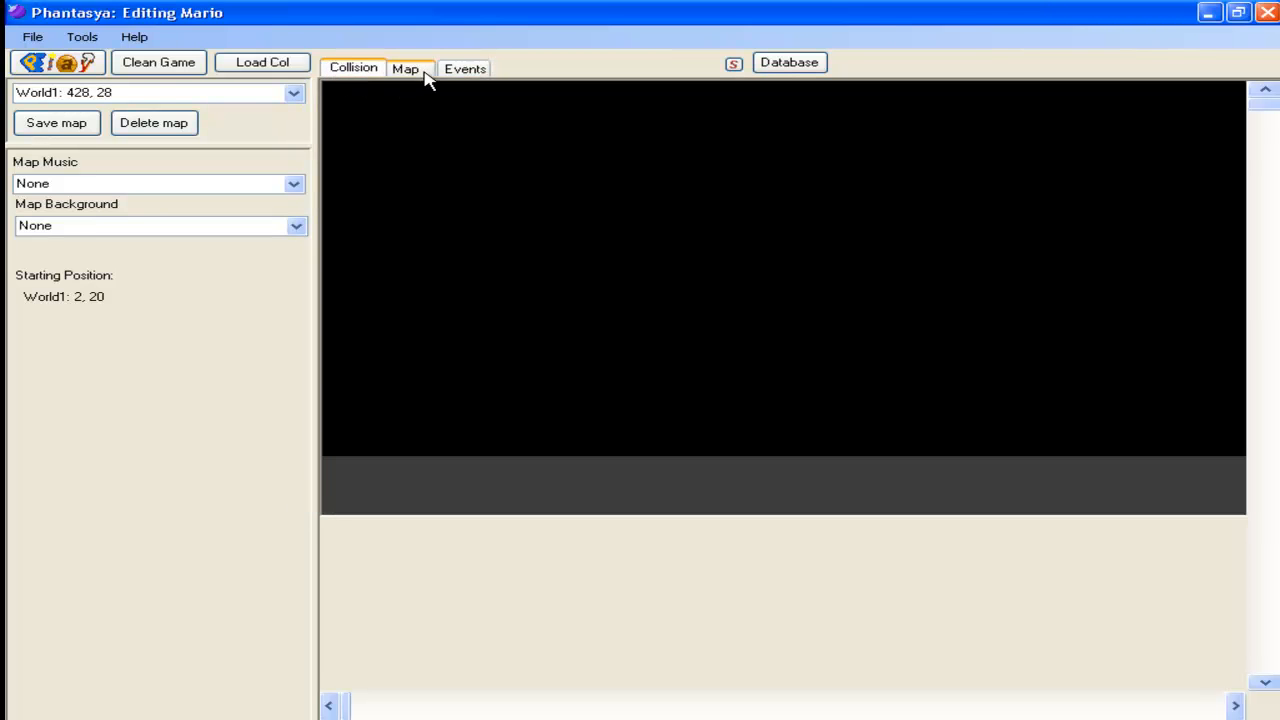
Step: Switch to MarioStage1.PNG in Paint and fill the blue sky with magenta
click(421, 71)
click(780, 716)
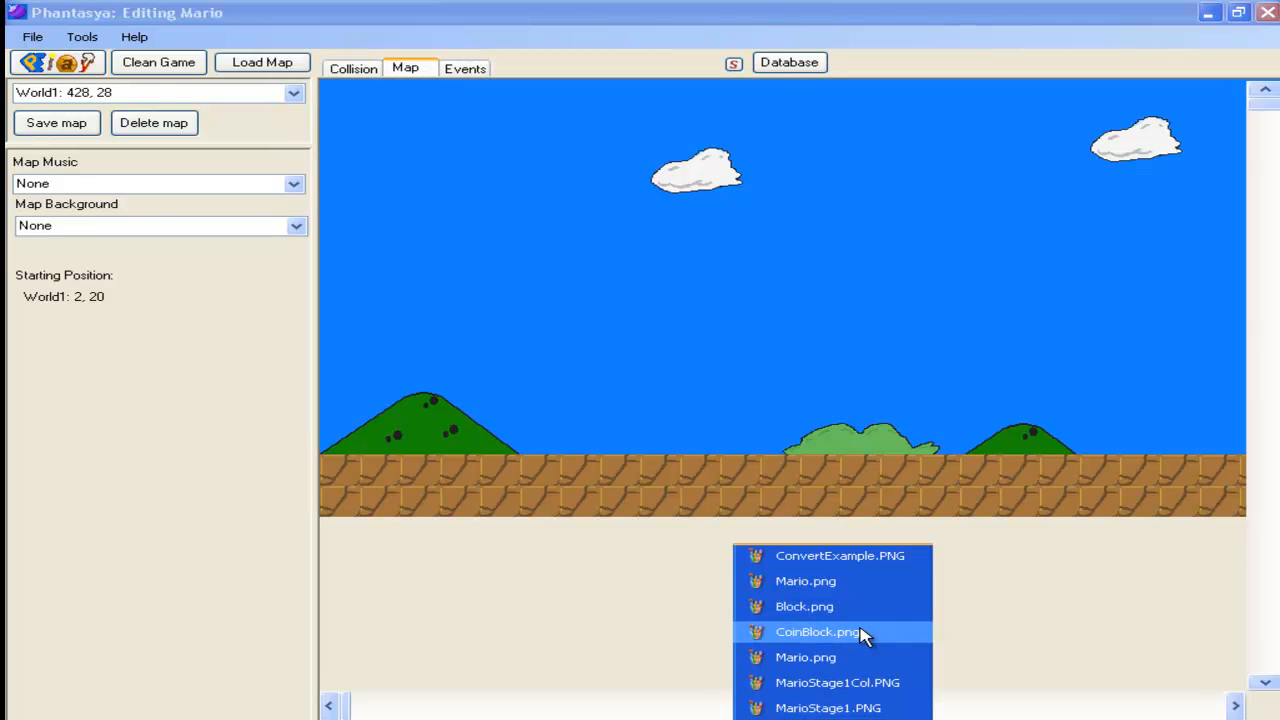
click(872, 706)
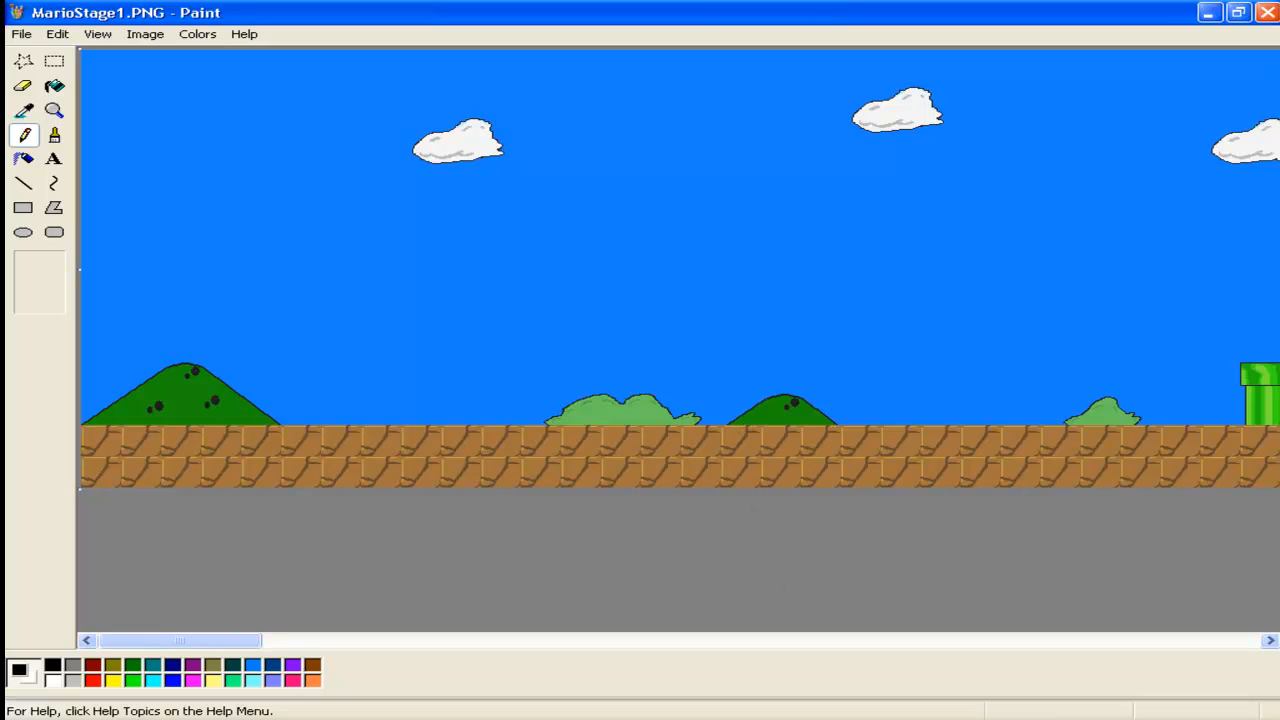
click(54, 86)
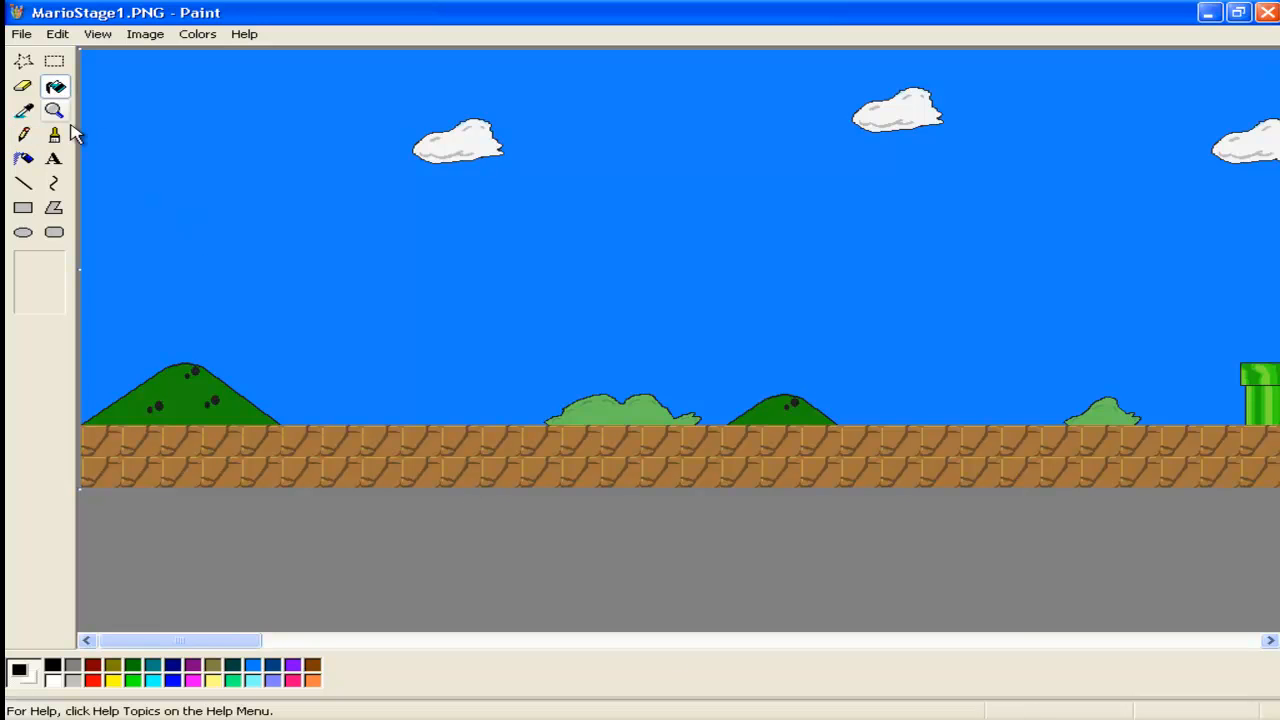
click(192, 680)
click(440, 290)
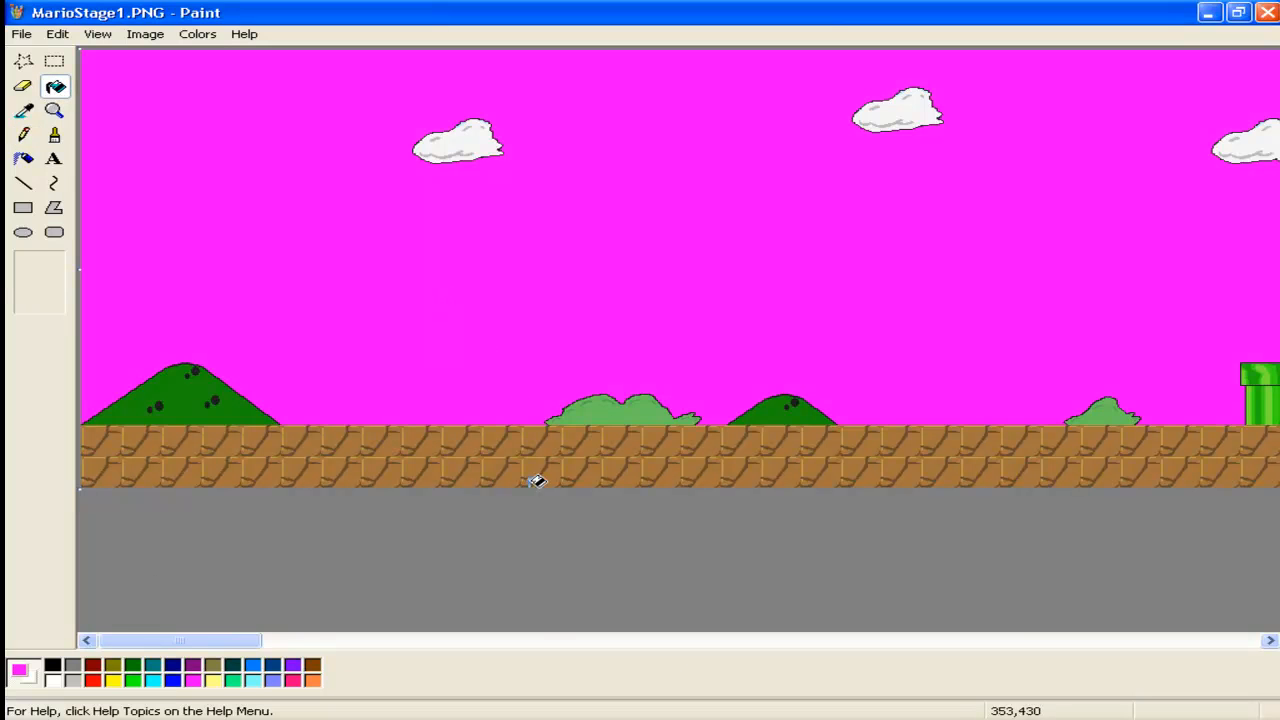
drag(251, 643, 278, 648)
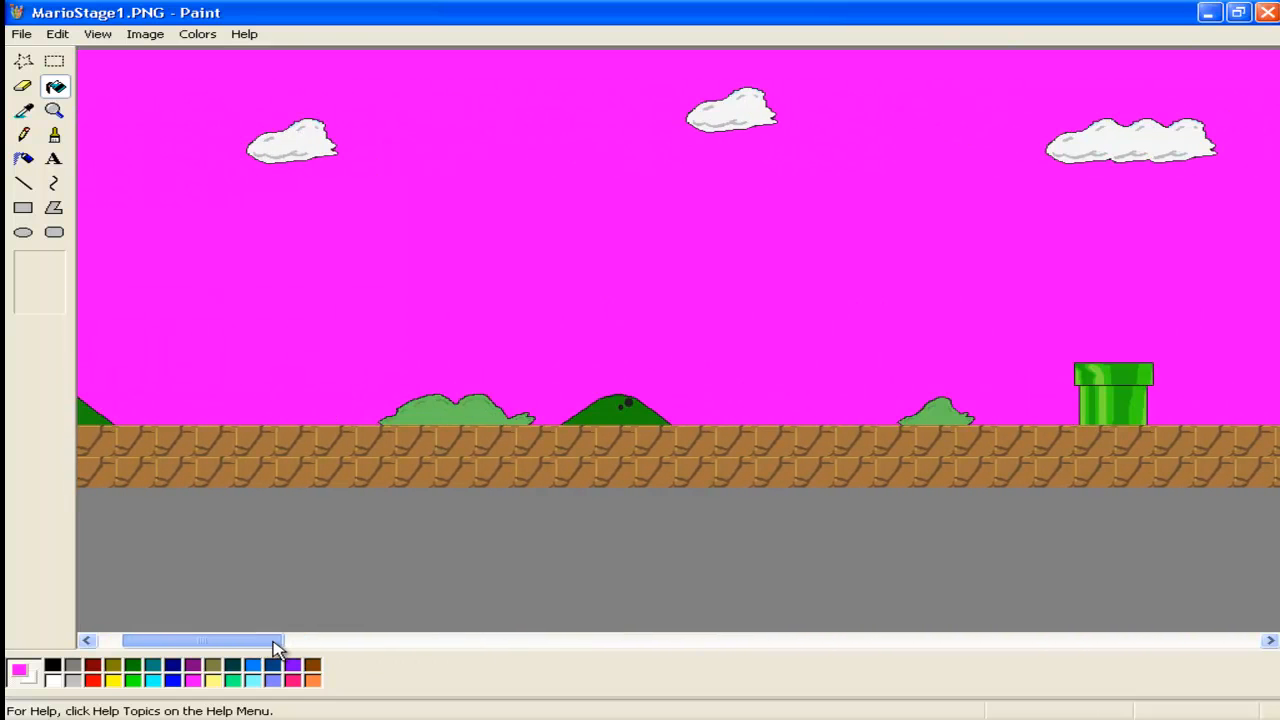
drag(278, 648, 229, 646)
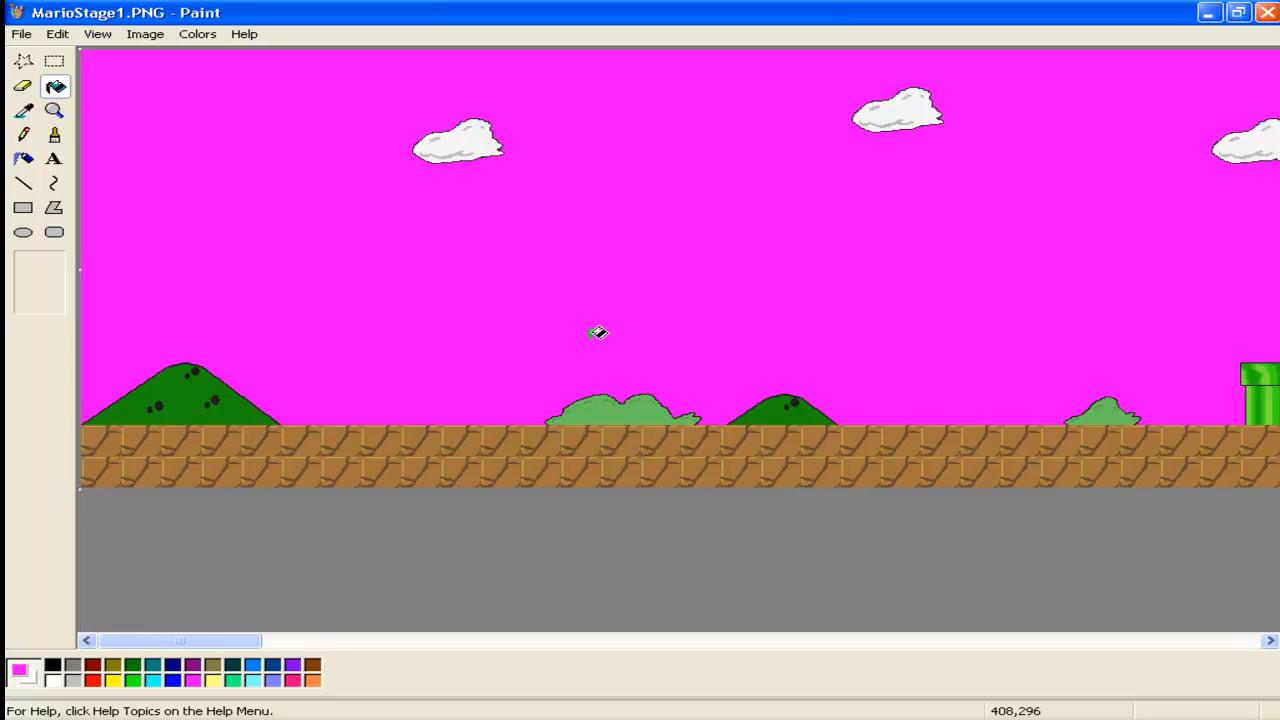
Step: Return to Phantasya and view the images offered as map background, leaving the choice at None
click(1207, 13)
click(290, 227)
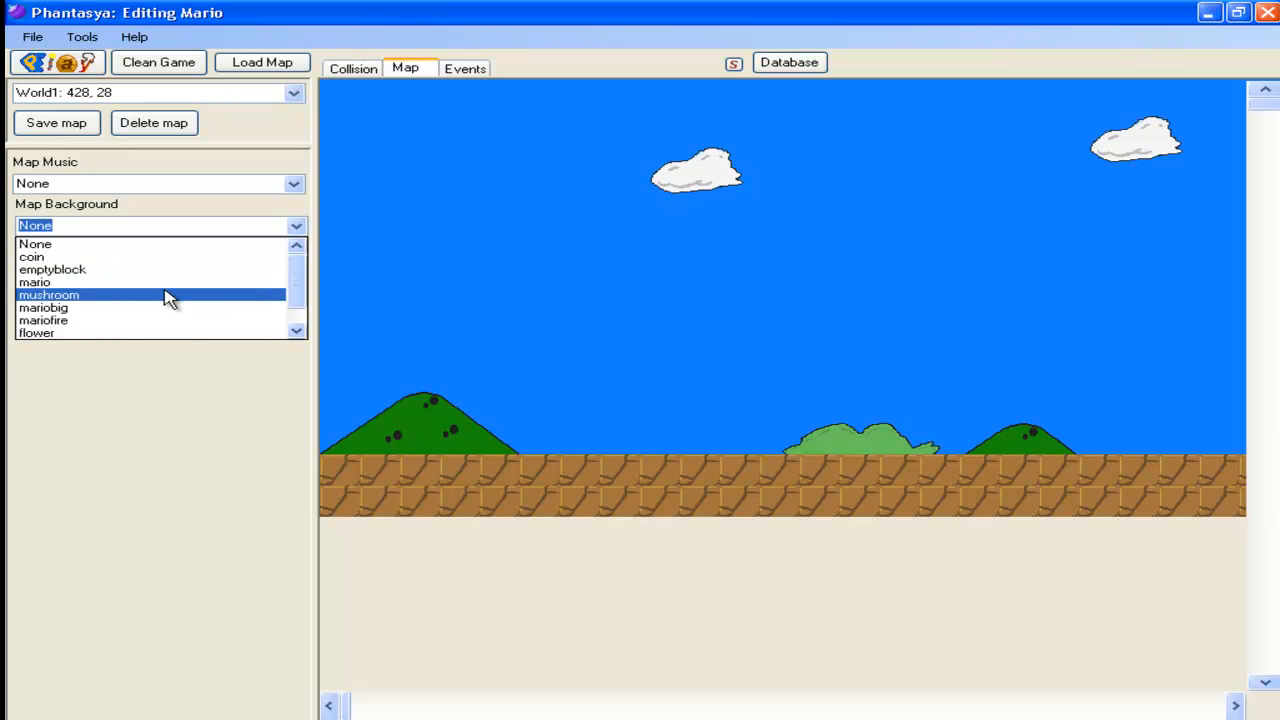
click(484, 331)
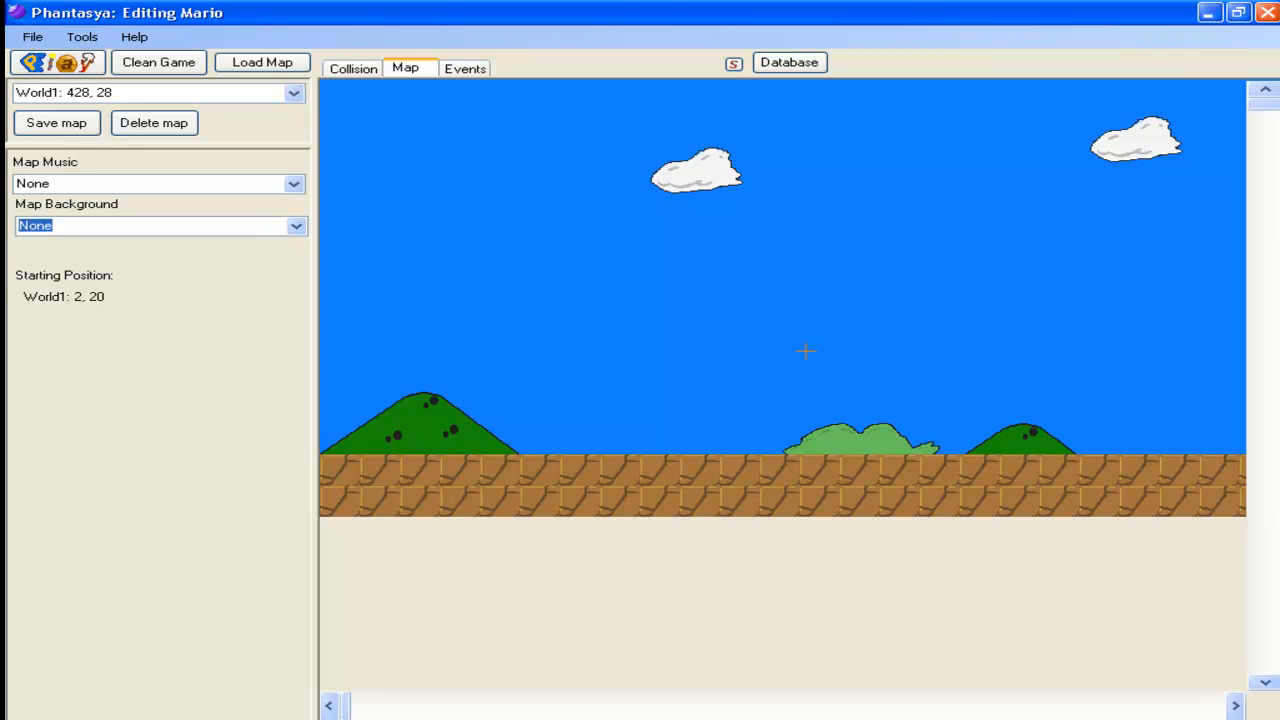
Step: Preview the Fireball and flower images stored in the game database and close the database
click(789, 62)
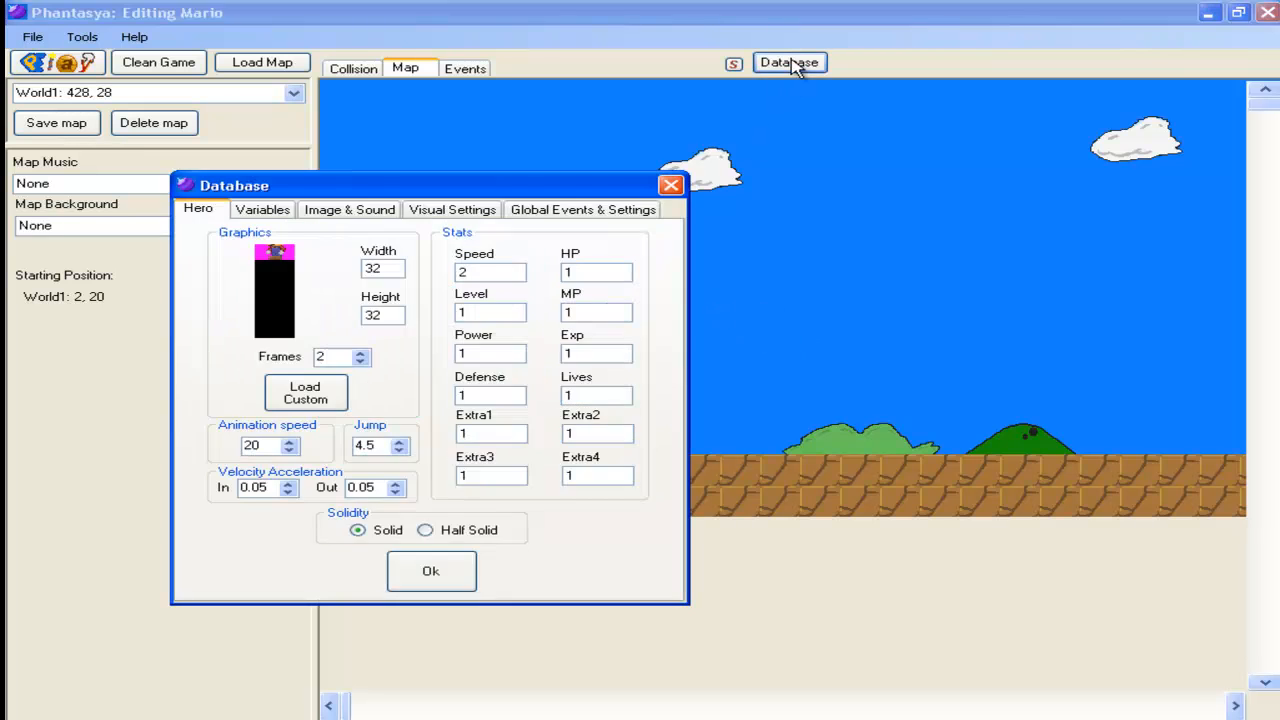
click(455, 212)
click(372, 212)
click(404, 448)
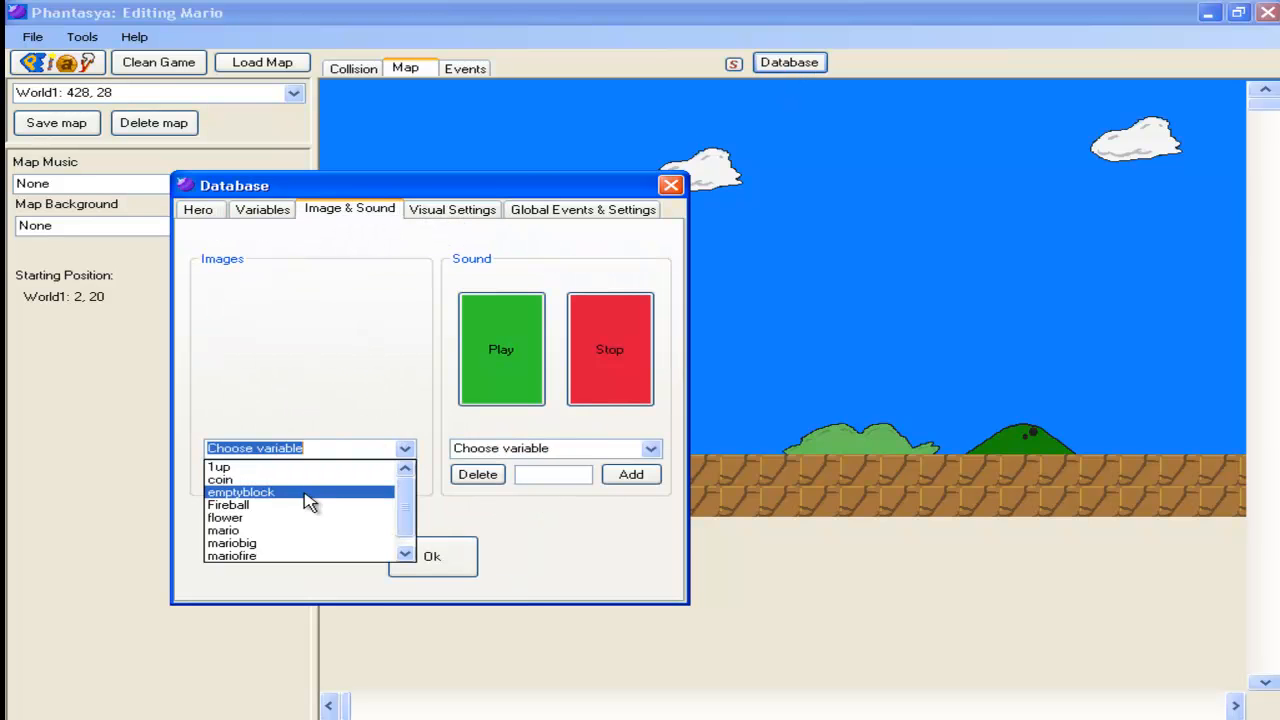
click(283, 516)
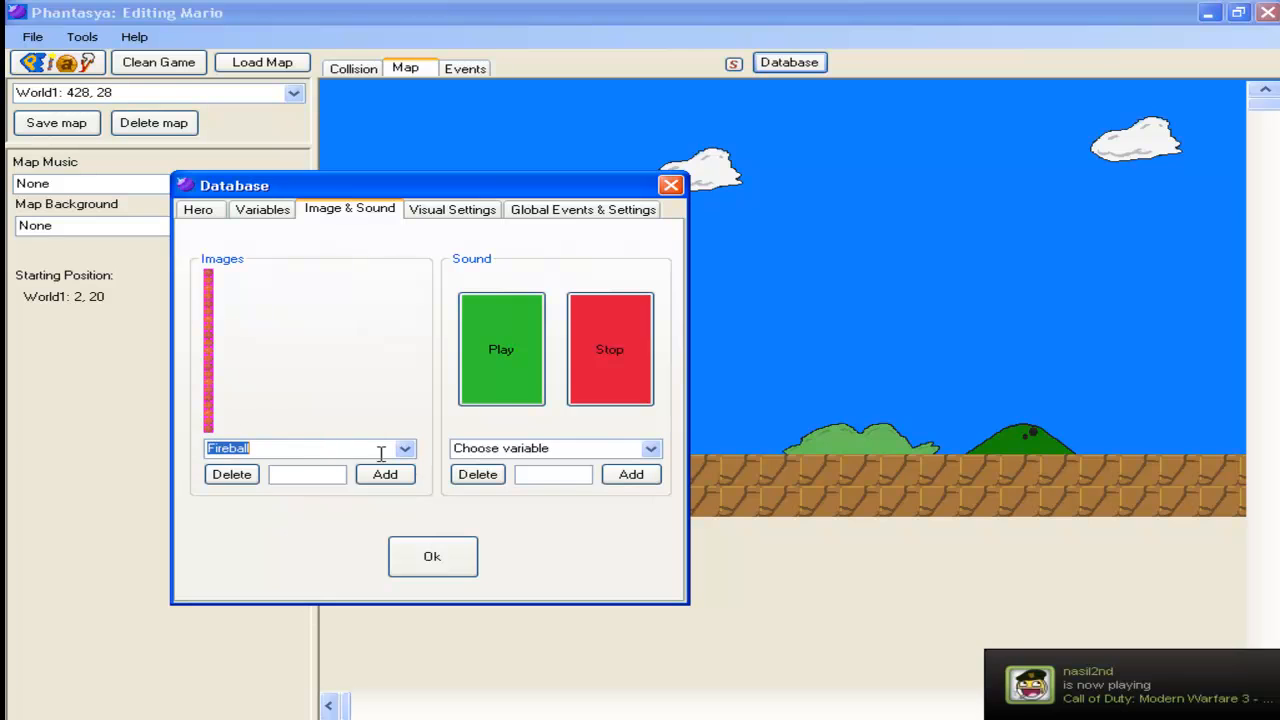
click(405, 449)
click(272, 505)
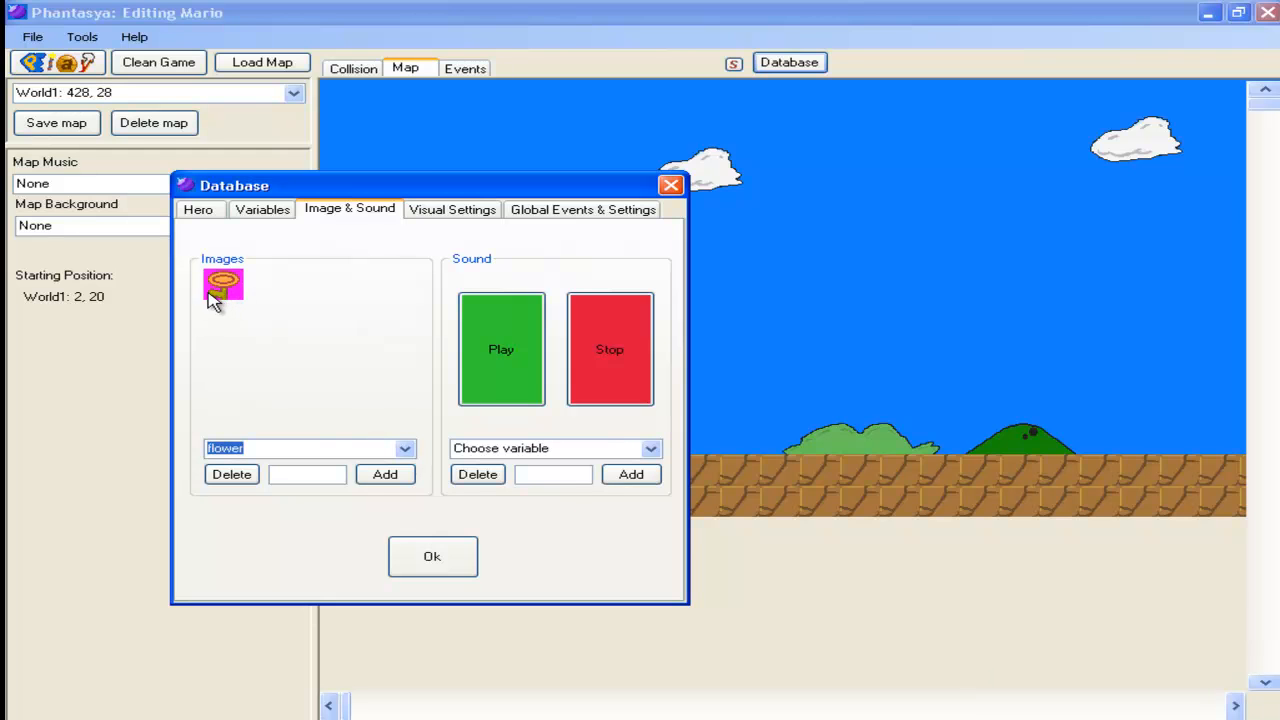
click(670, 185)
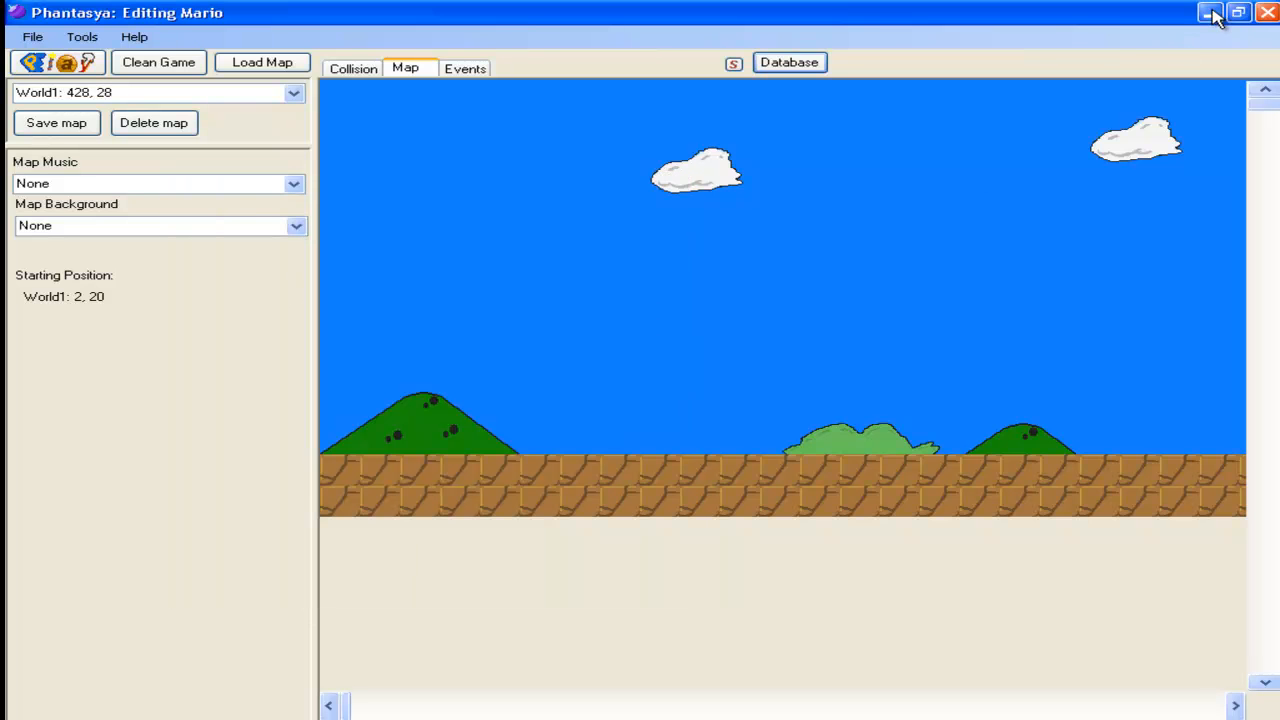
Step: Show the map's events and switch to the Mario.png sprite sheet in Paint
click(476, 70)
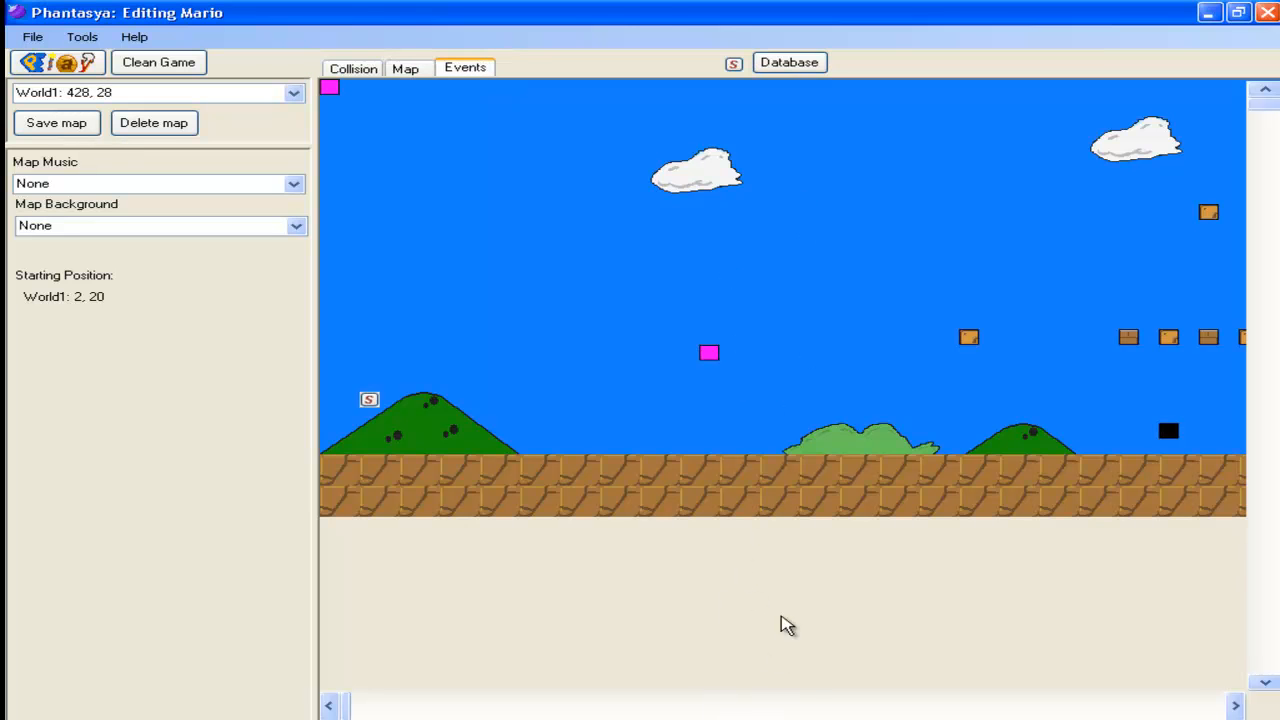
click(760, 719)
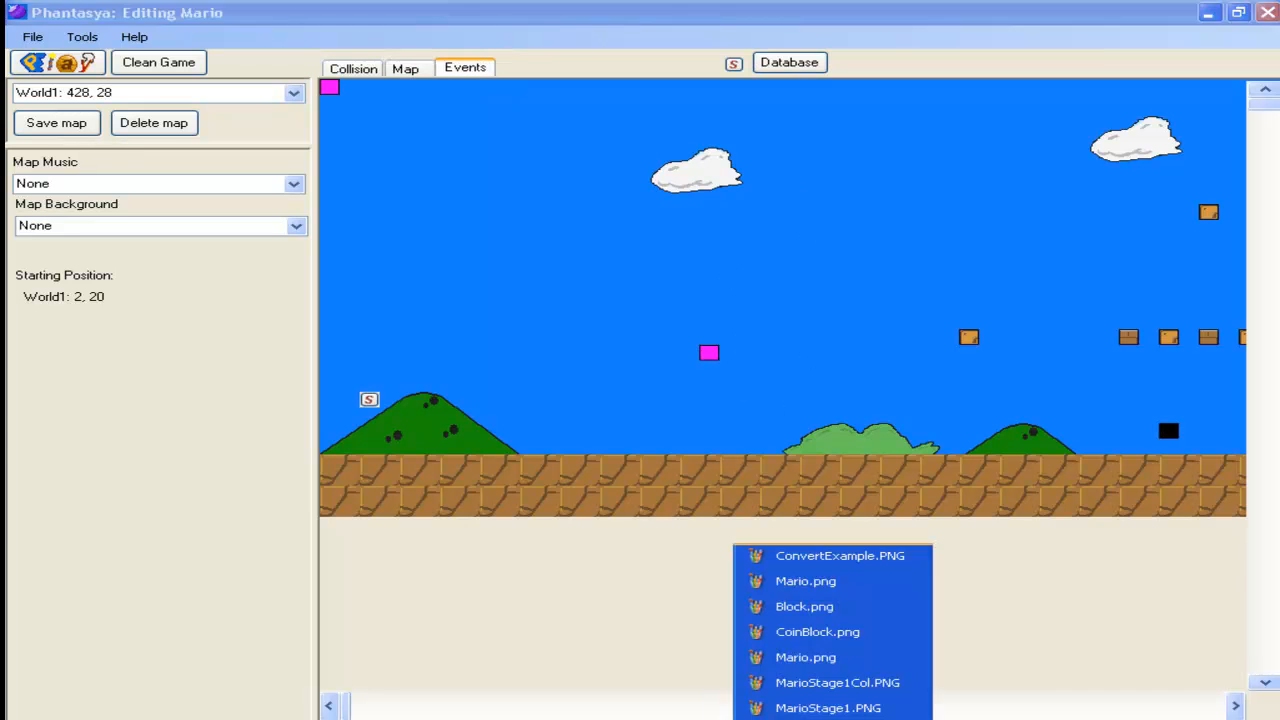
click(834, 660)
click(760, 719)
click(791, 607)
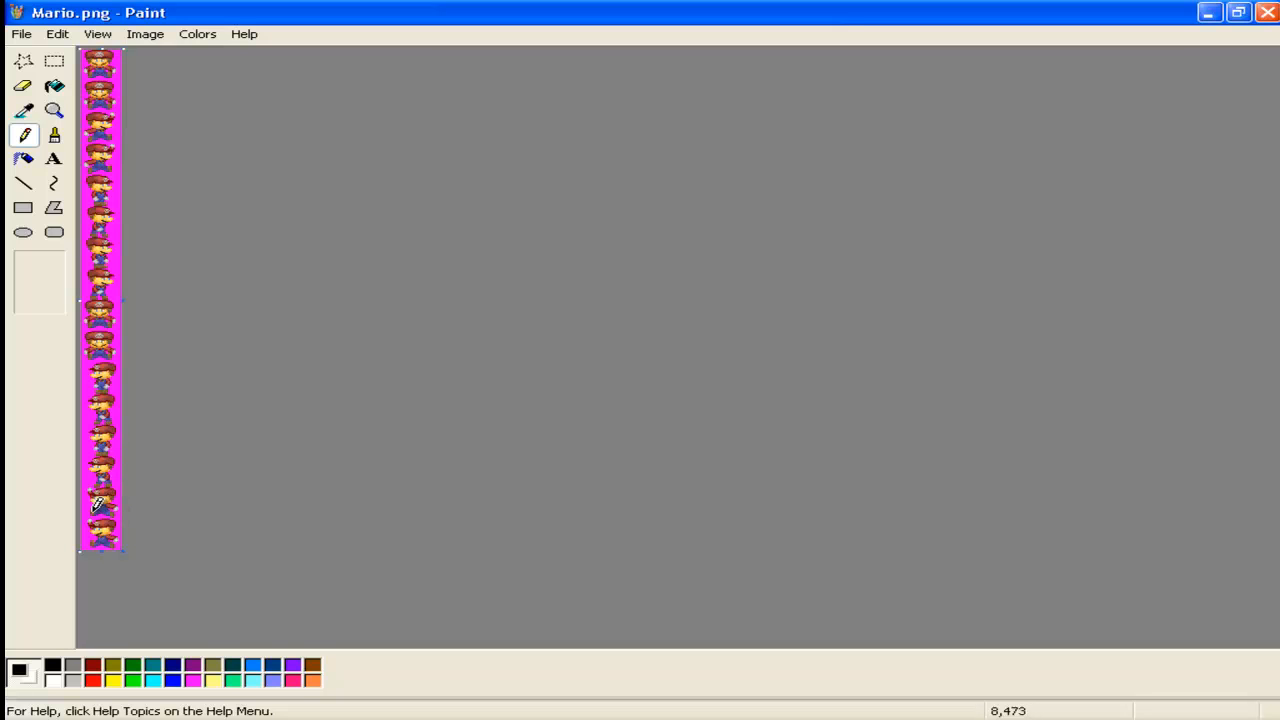
Step: Magnify the Mario sprite sheet, outline its first frame with a rectangular selection, and restore the normal zoom
click(54, 110)
click(96, 57)
click(56, 62)
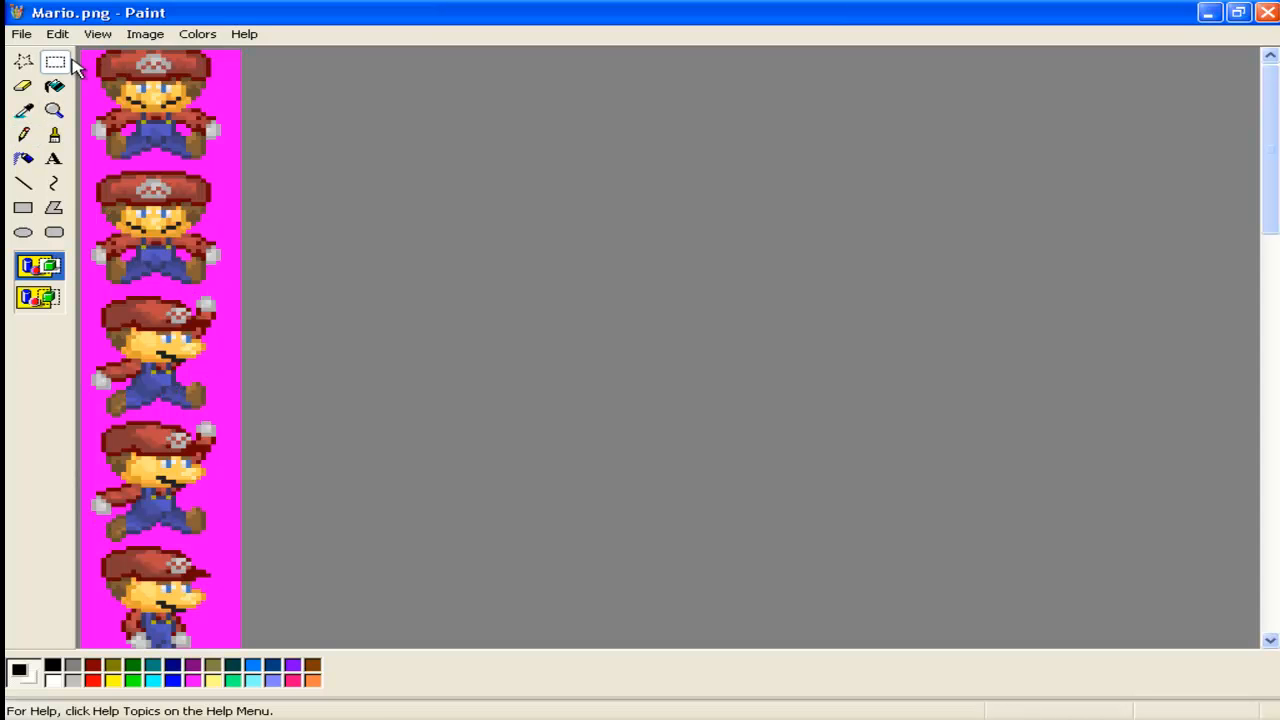
drag(83, 56, 240, 172)
click(56, 110)
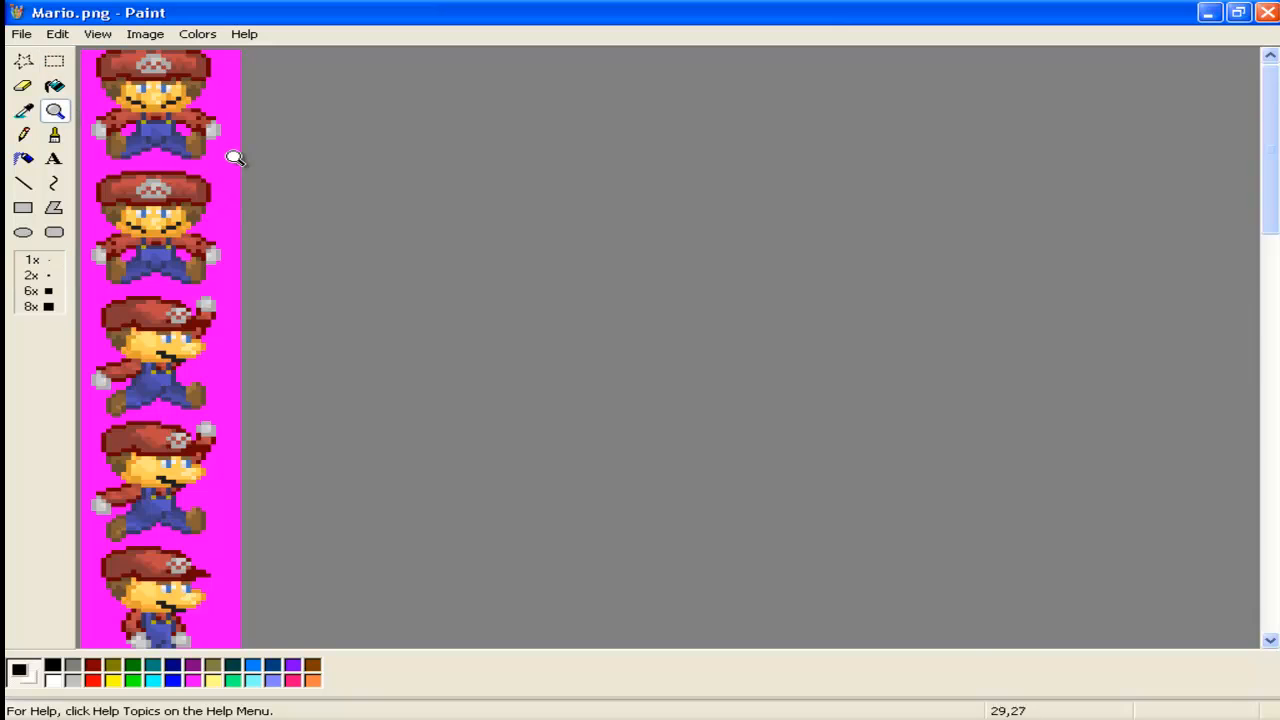
click(237, 157)
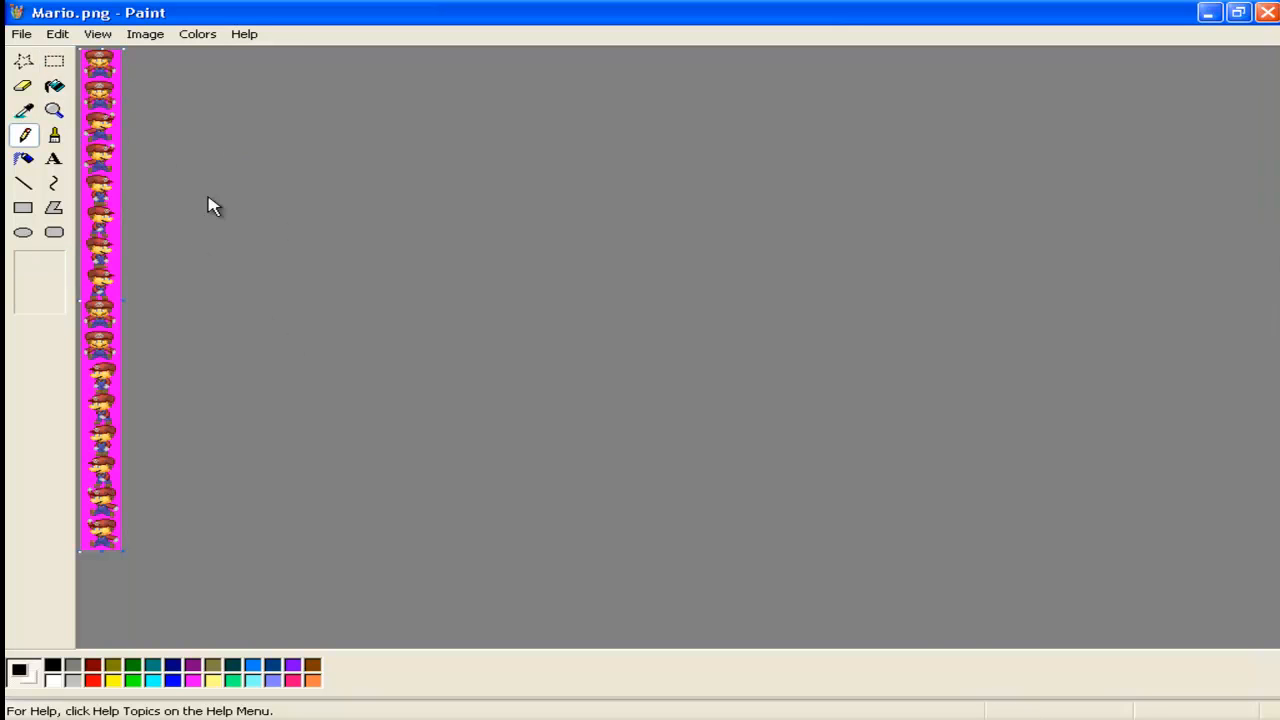
Step: Switch to the CoinBlock.png image in Paint
click(833, 719)
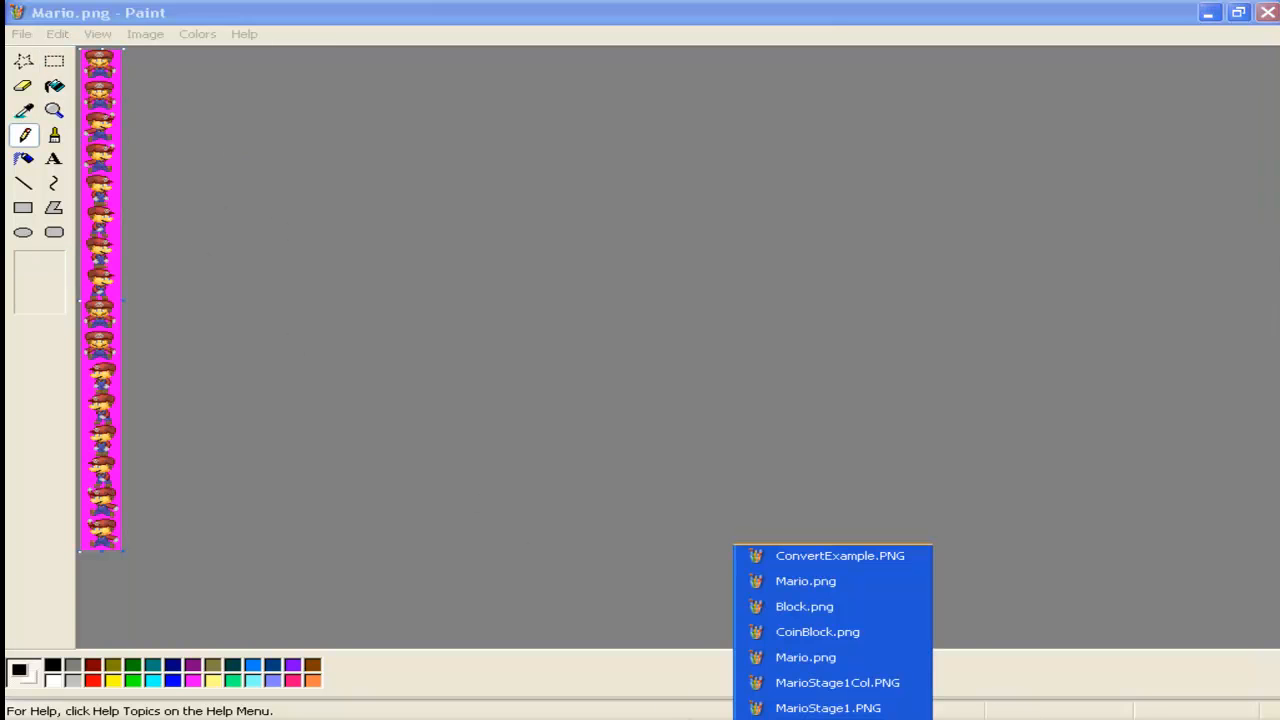
key(Escape)
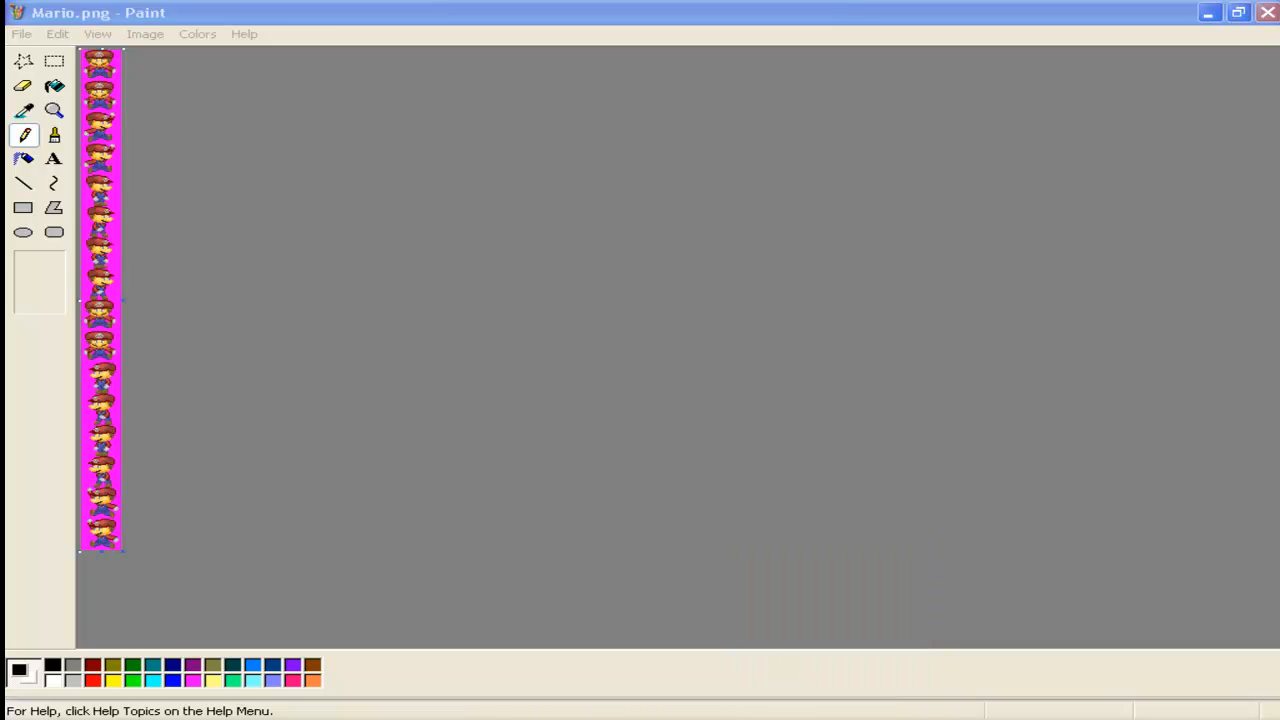
click(833, 719)
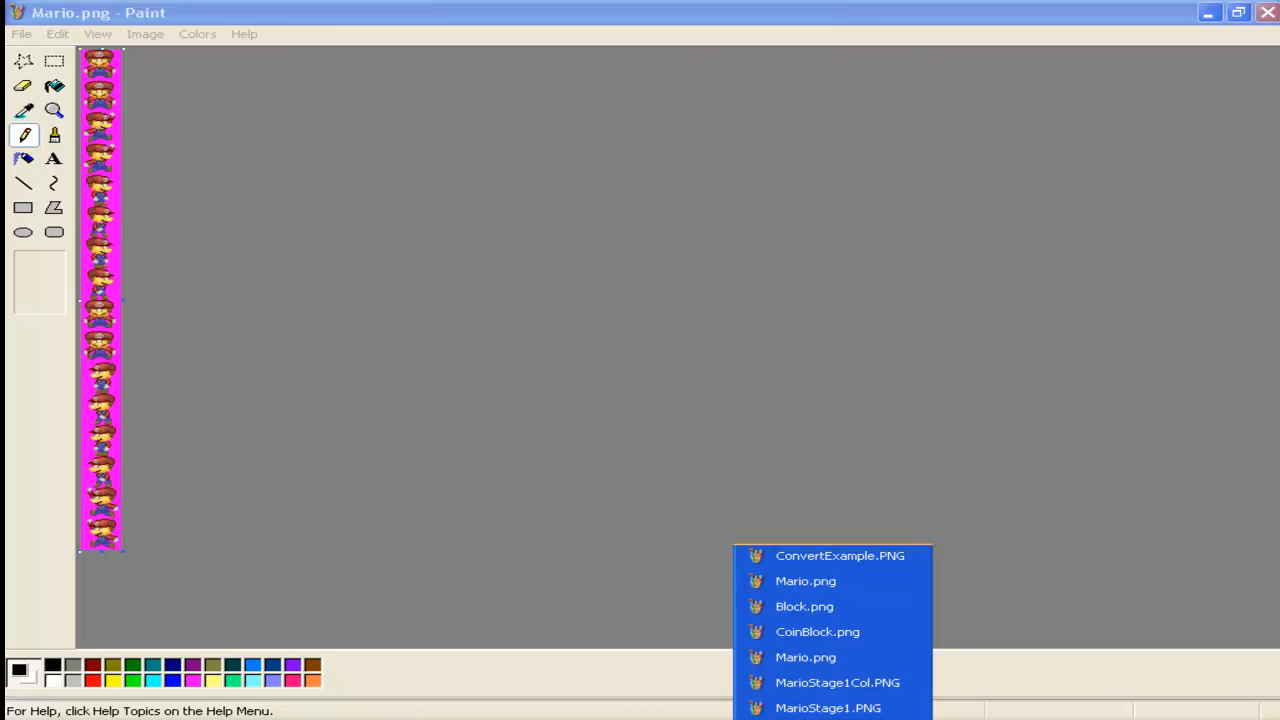
click(845, 632)
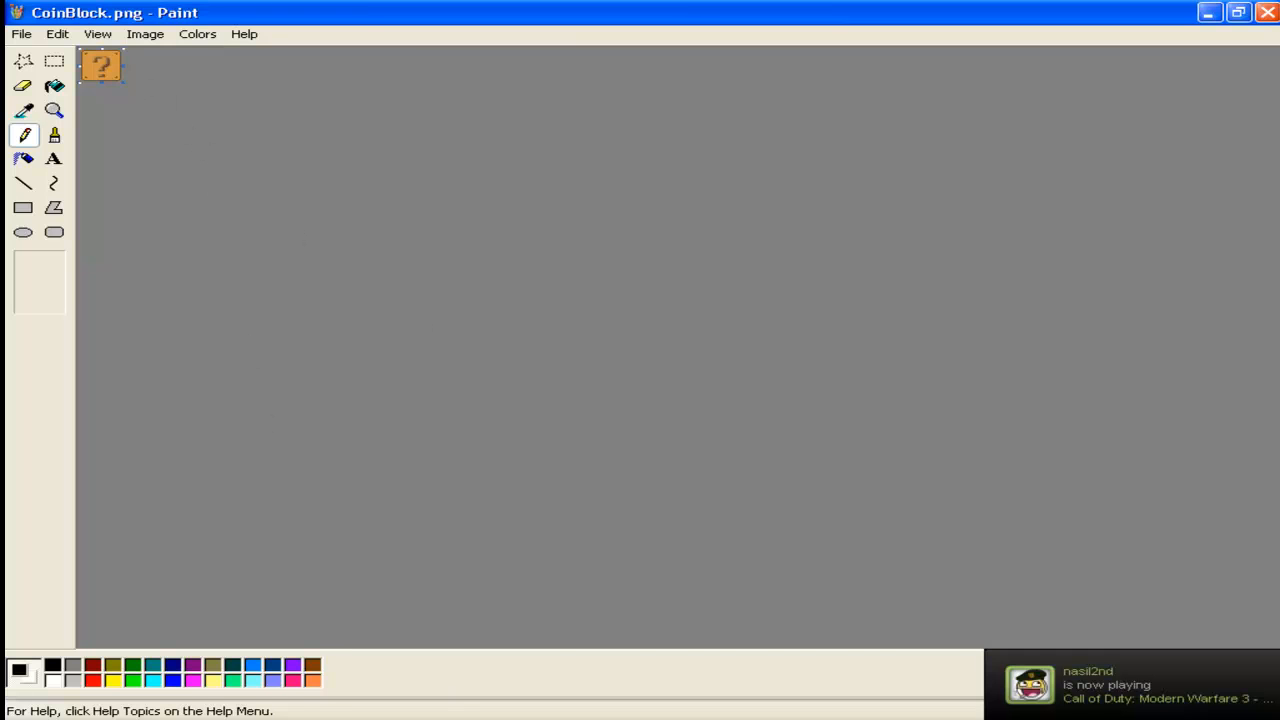
Step: Switch to Phantasya, preview the coin image stored in the game database, and close the database
key(alt+Tab)
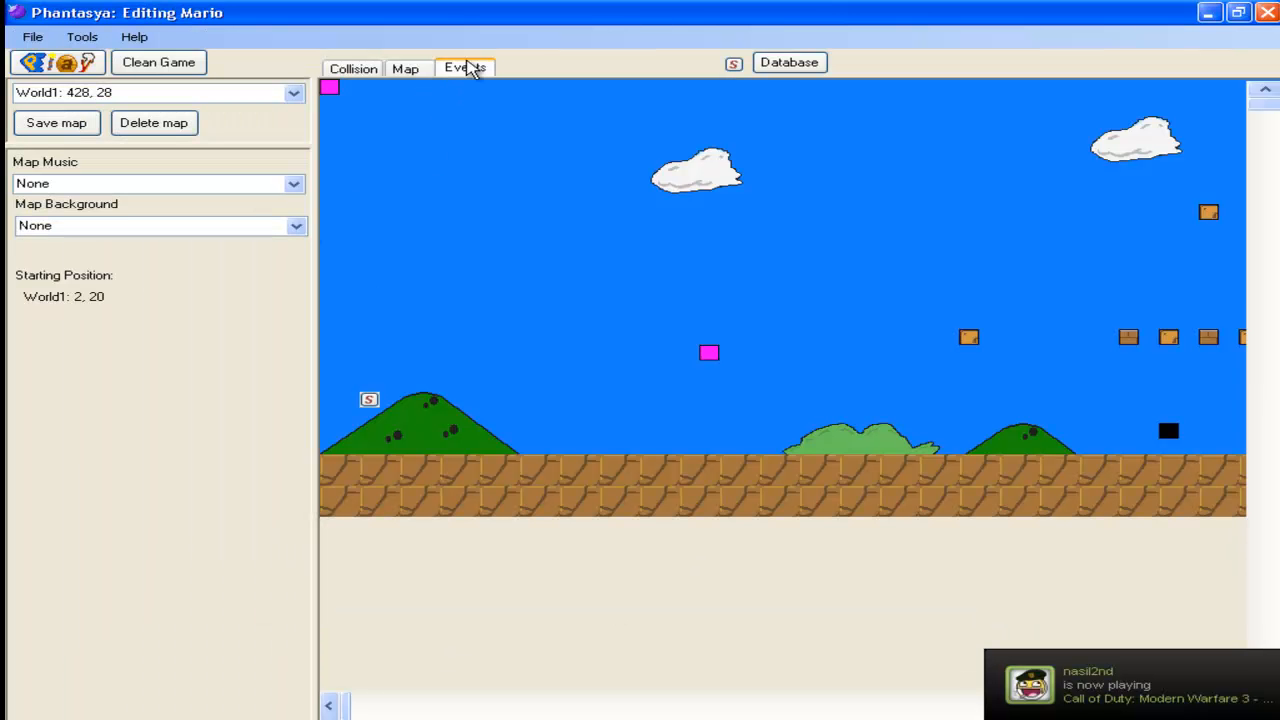
click(800, 62)
click(267, 307)
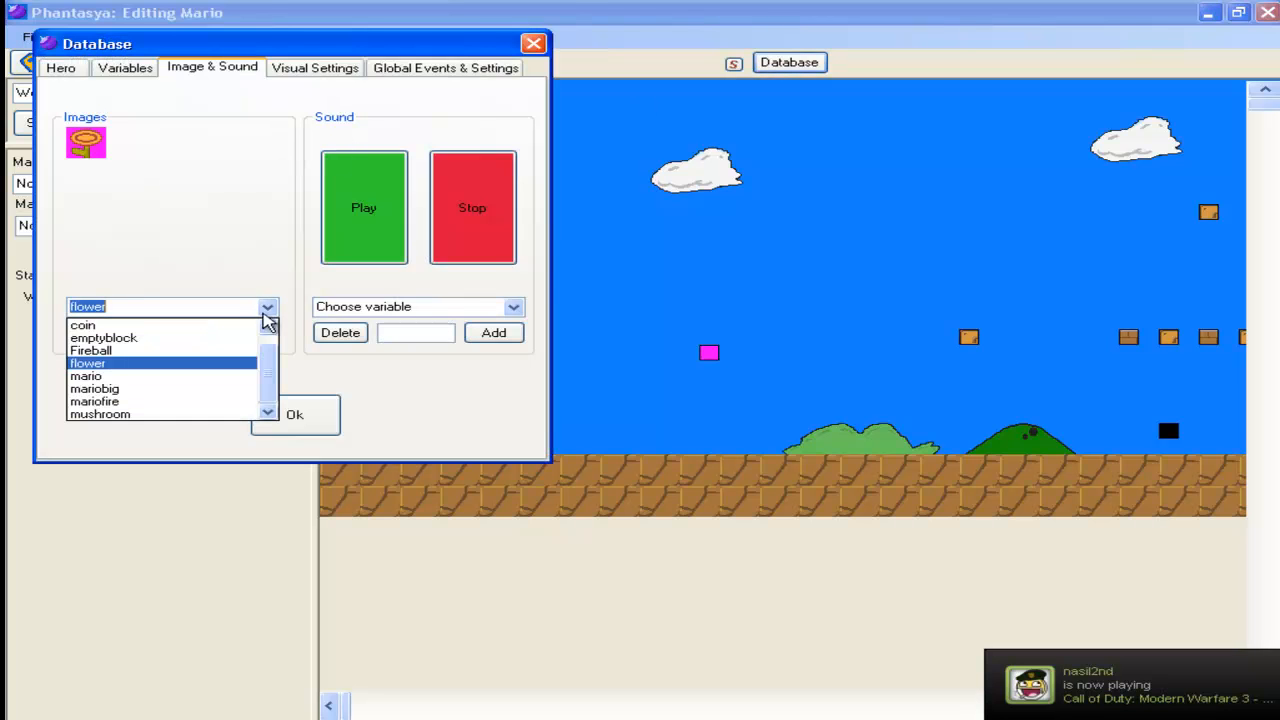
scroll(150, 375, up, 1)
scroll(130, 347, down, 1)
scroll(130, 347, up, 1)
click(134, 338)
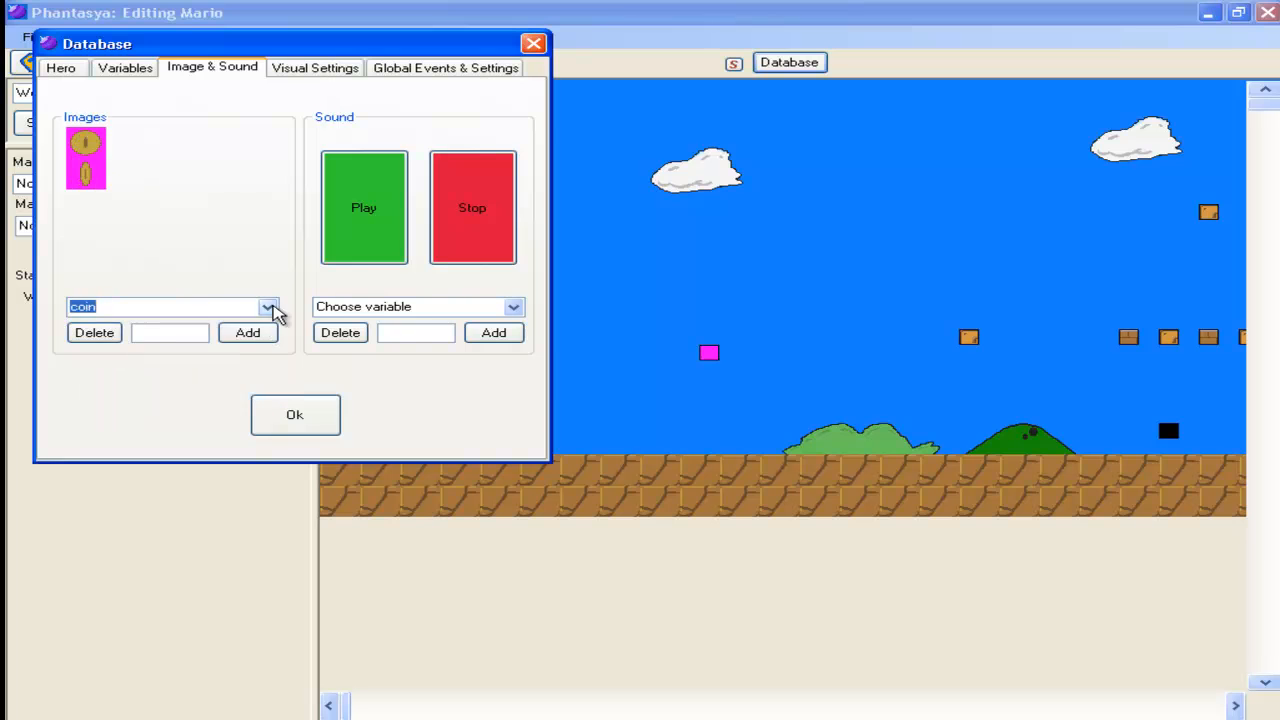
click(268, 307)
click(531, 43)
click(533, 43)
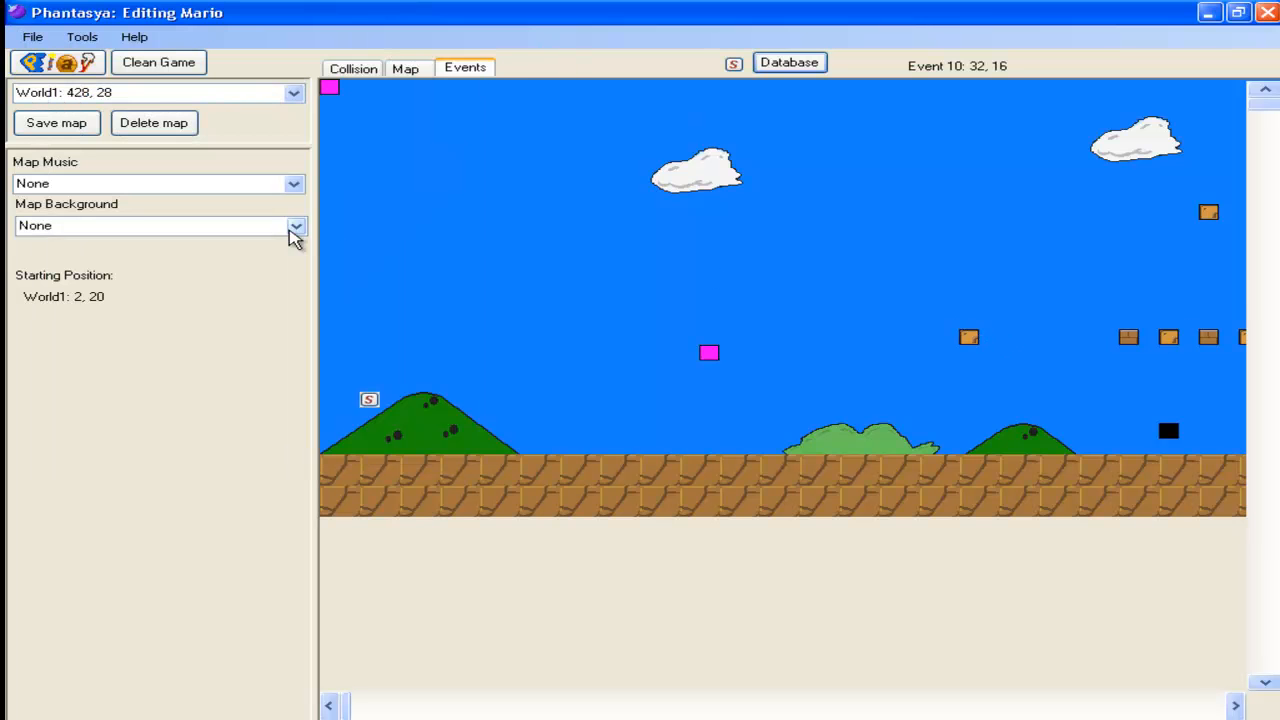
Step: Inspect the first question-mark block's event on the map, close it, and switch to the Block.png image in Paint
double_click(970, 338)
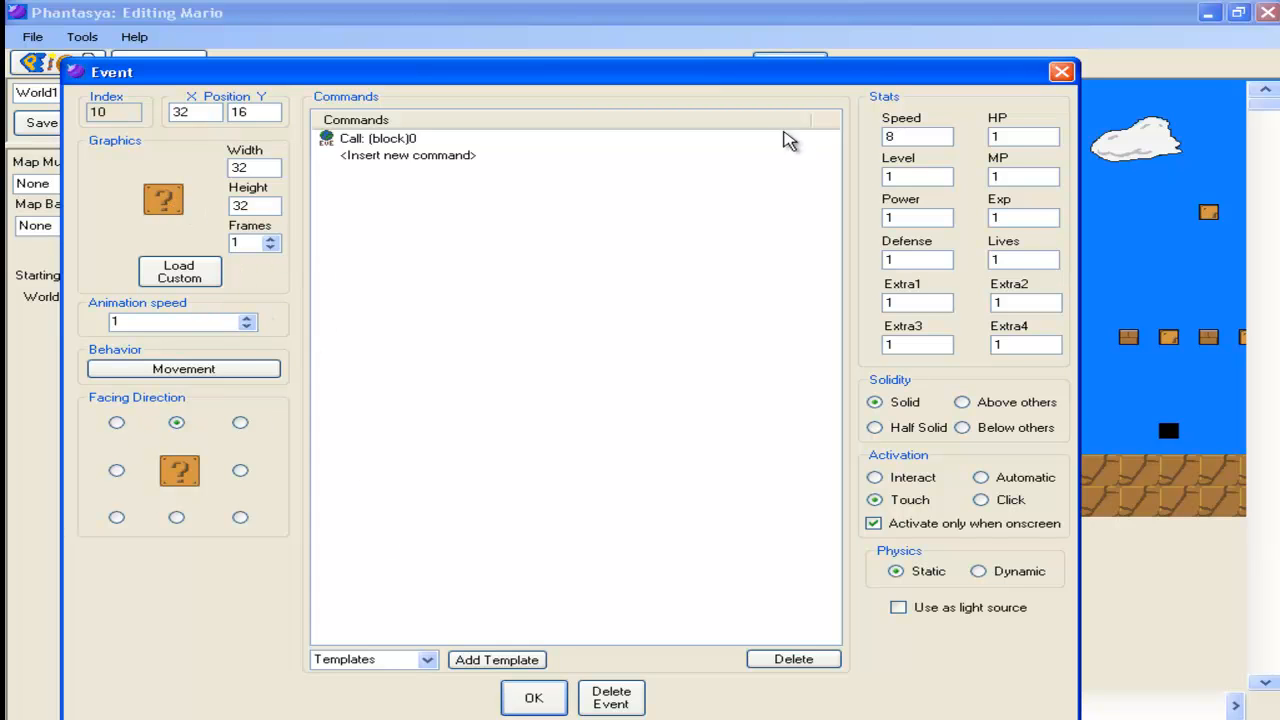
click(1060, 75)
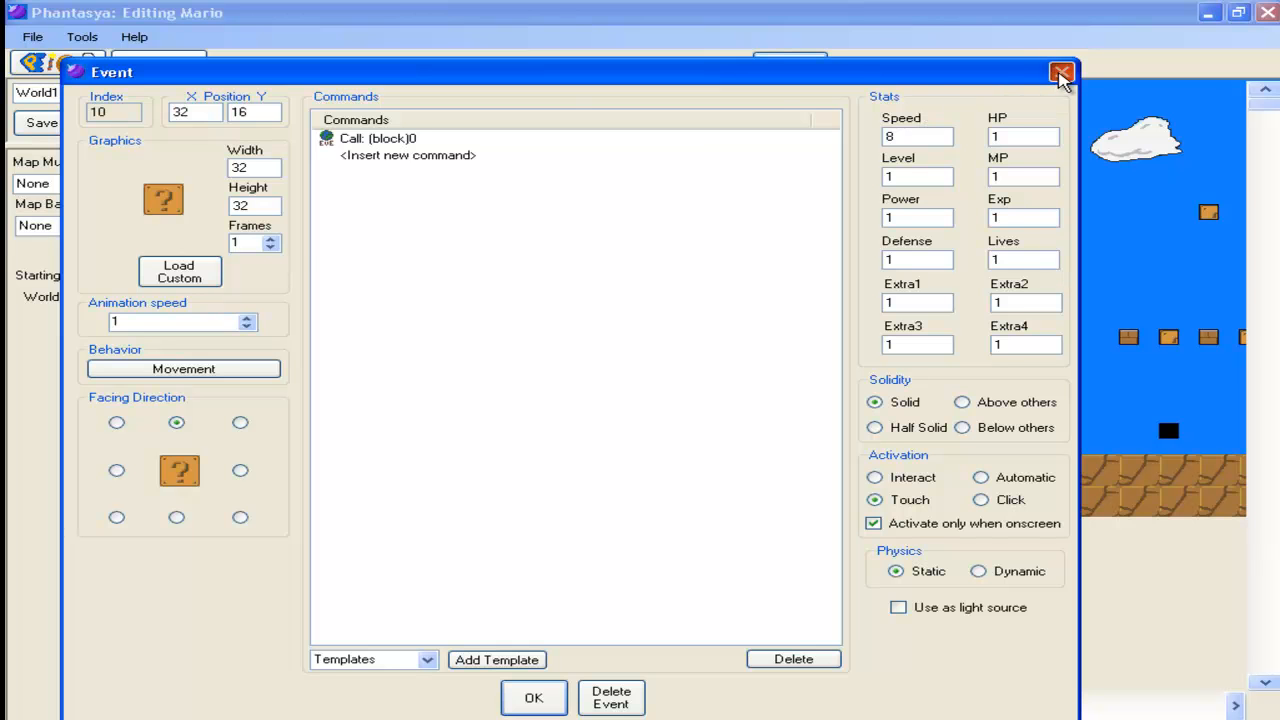
click(778, 718)
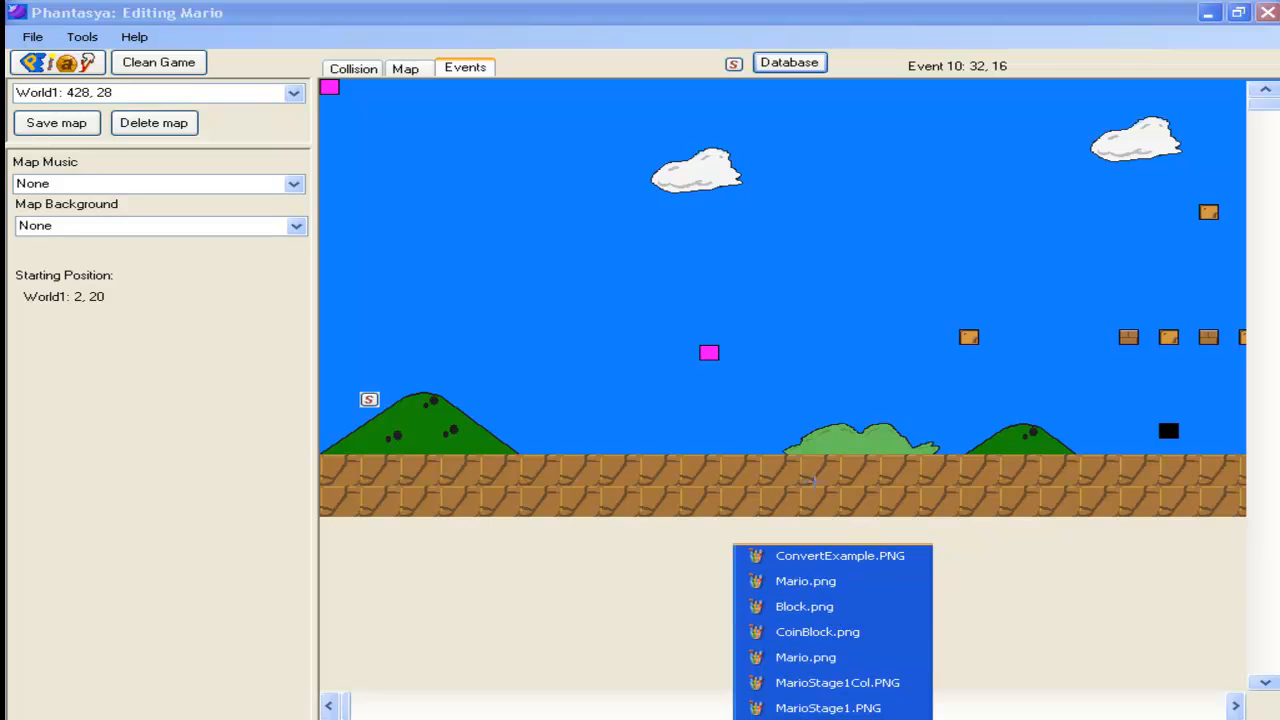
click(818, 607)
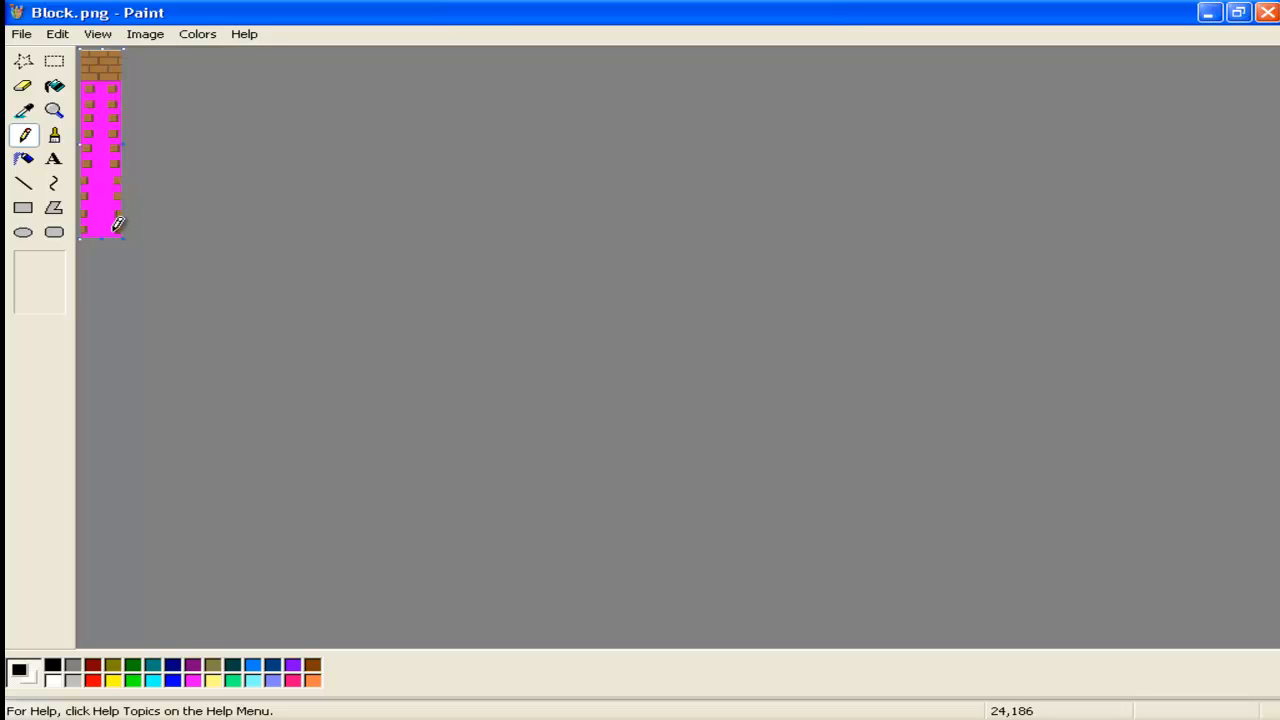
Step: Return to Phantasya and open the global event named block from the database for viewing
click(645, 719)
click(797, 66)
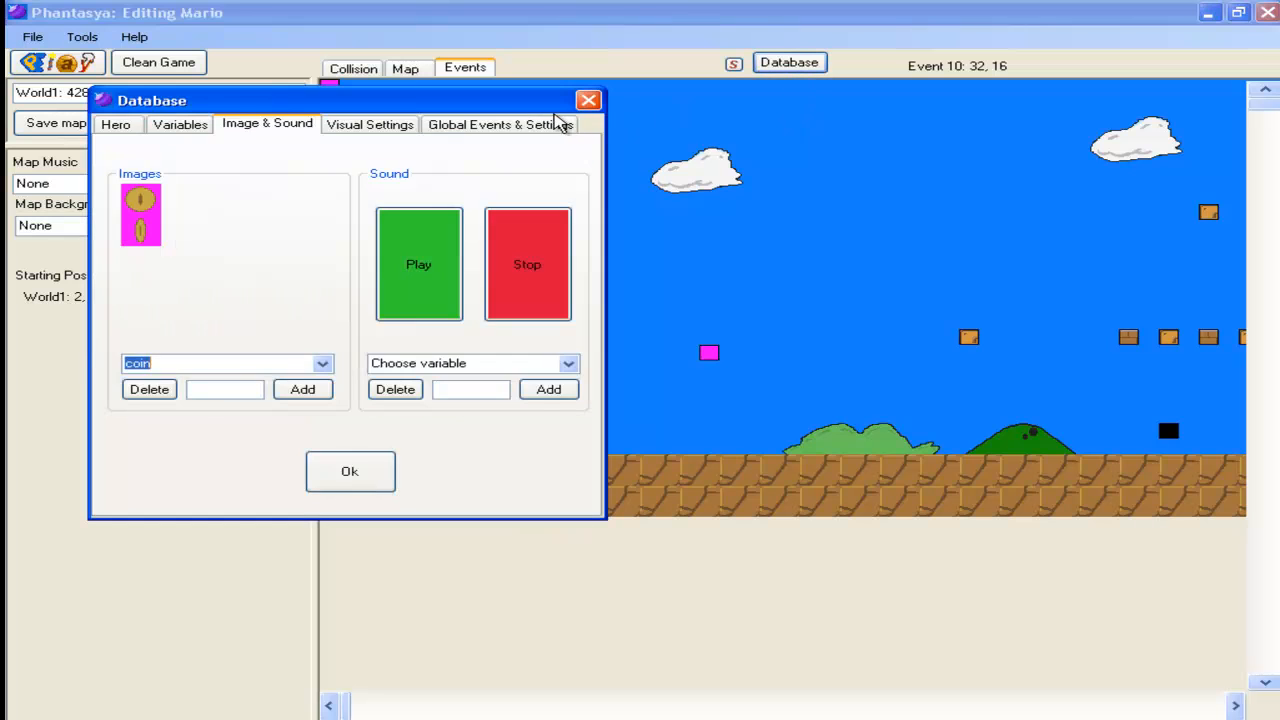
click(400, 175)
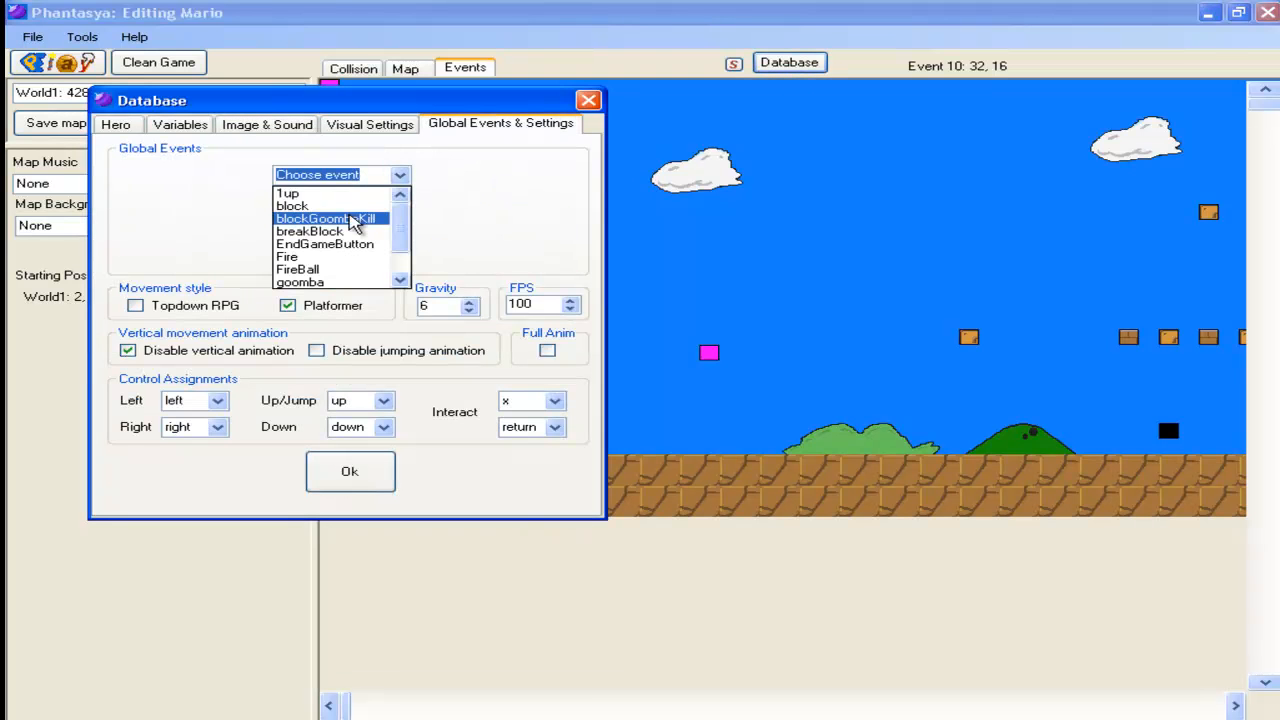
click(327, 207)
click(303, 204)
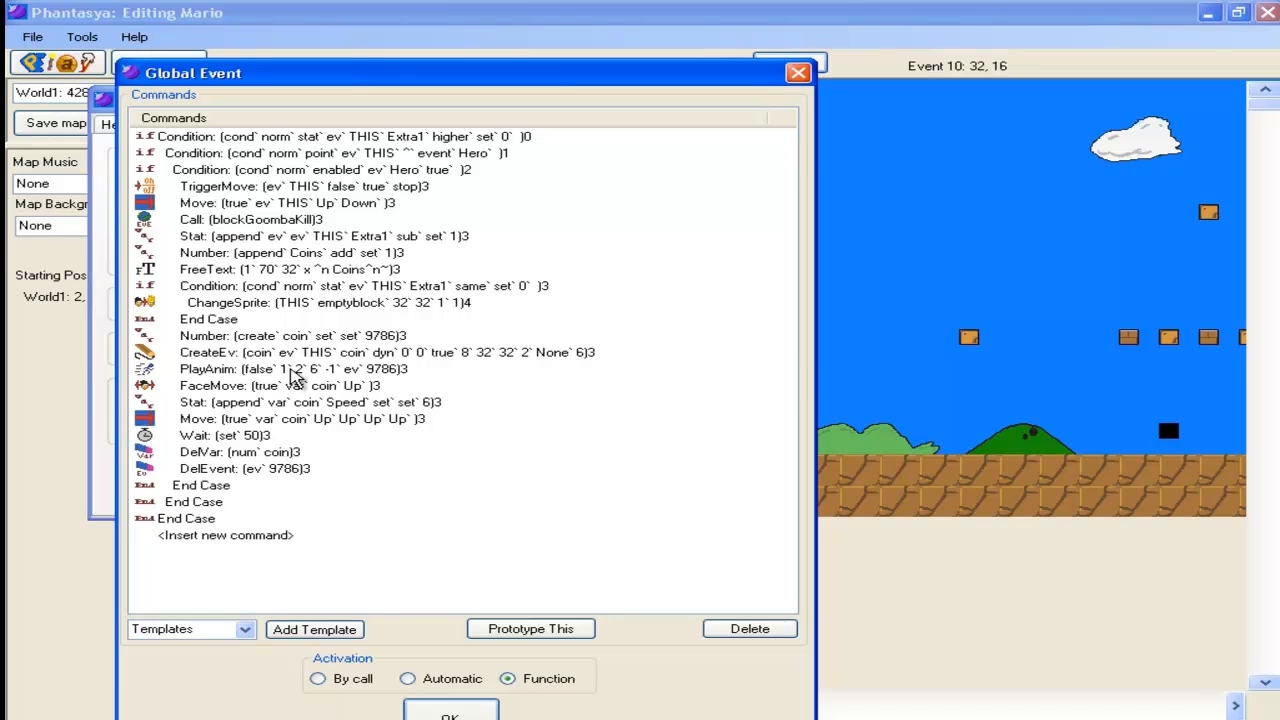
Step: Inspect the PlayAnim command's animation settings in the block event, then close the event and the database without changes
right_click(291, 370)
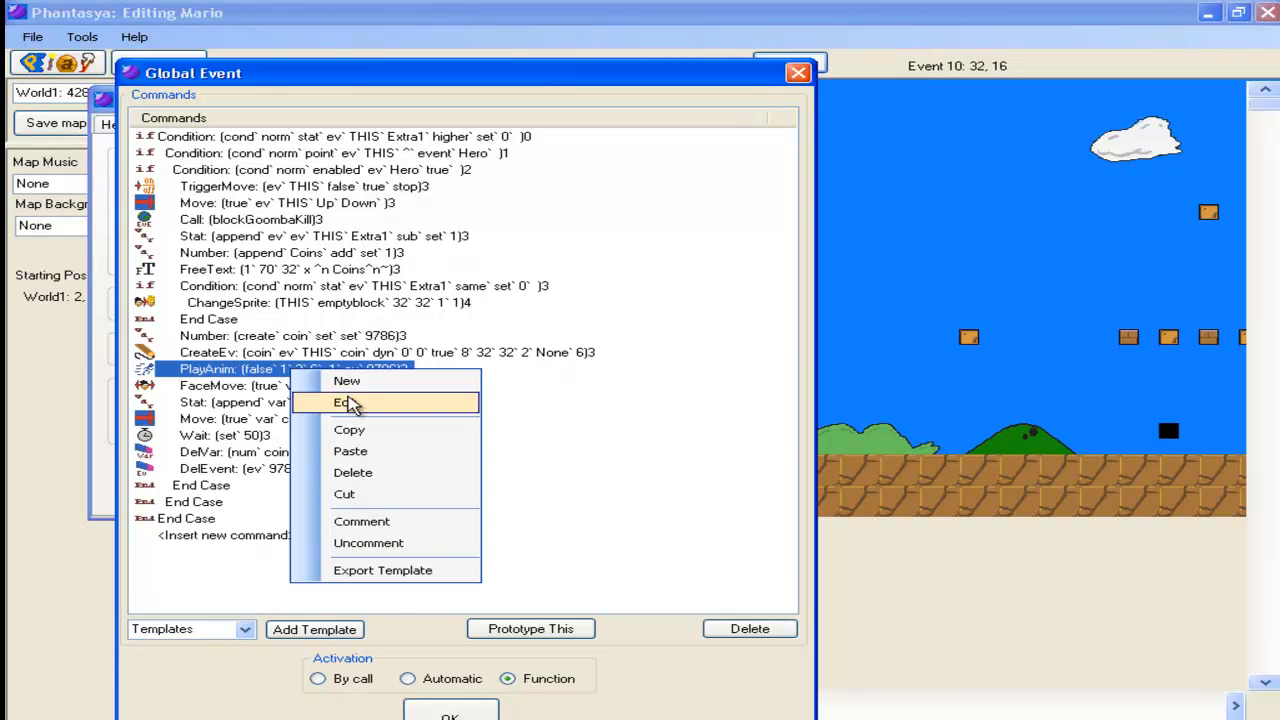
click(349, 403)
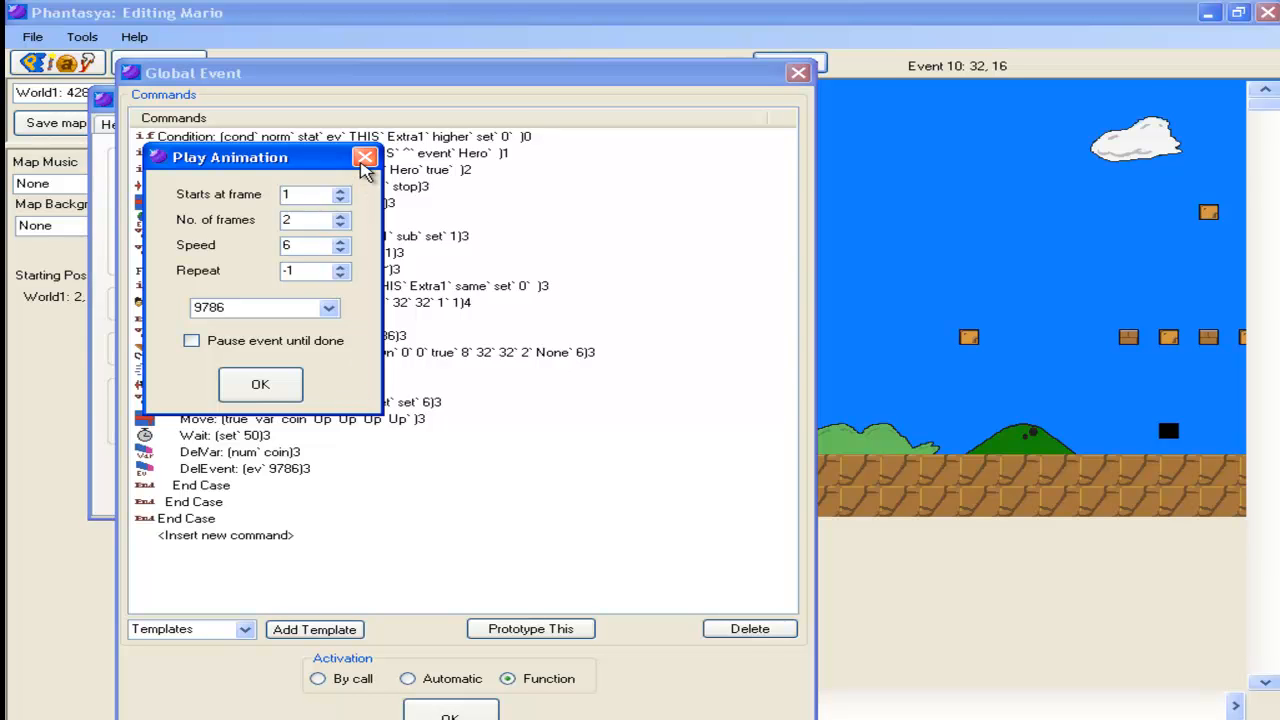
click(364, 162)
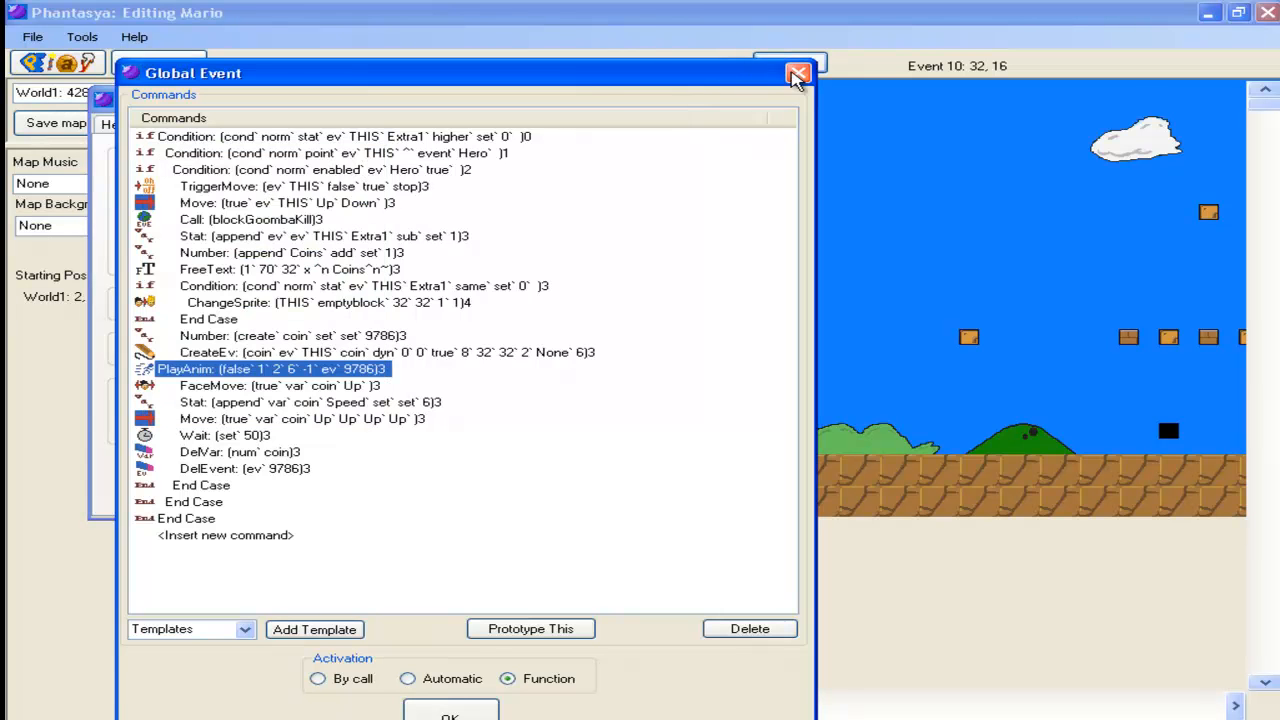
click(797, 76)
click(588, 100)
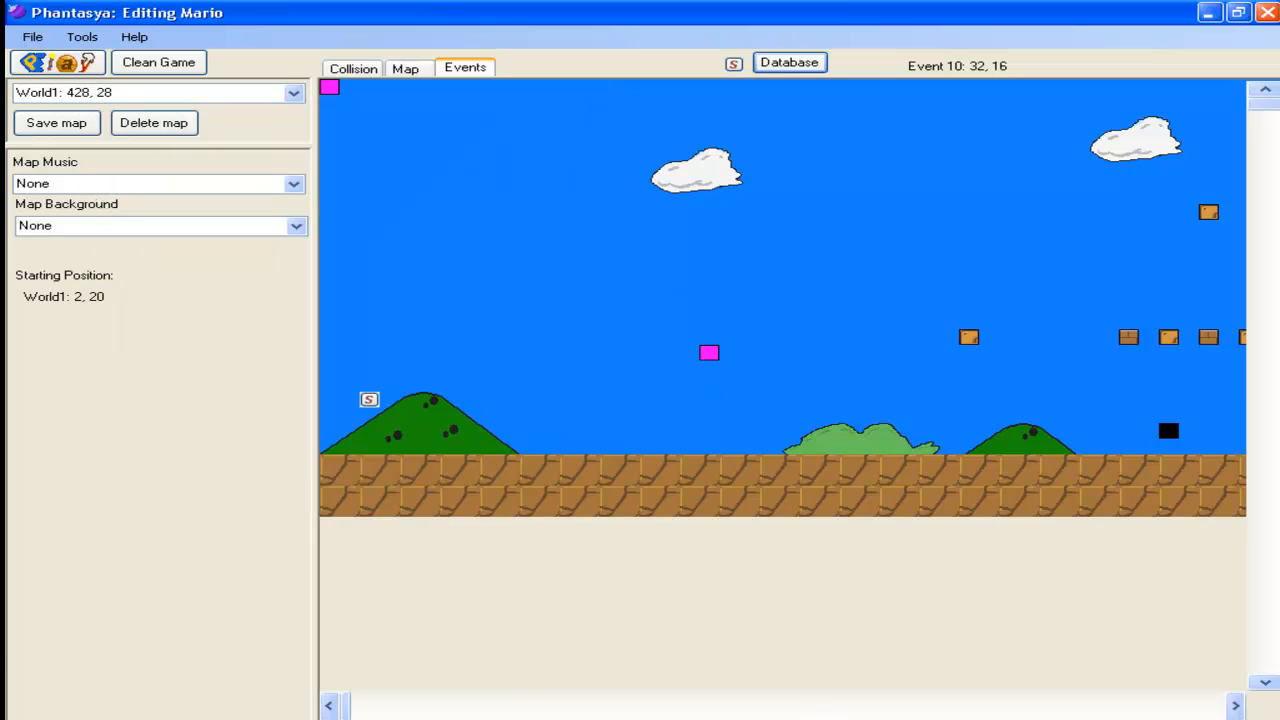
Step: Glance at Block.png in Paint, review the hero's settings in Phantasya's database, and enable Full Anim in the global settings
click(810, 716)
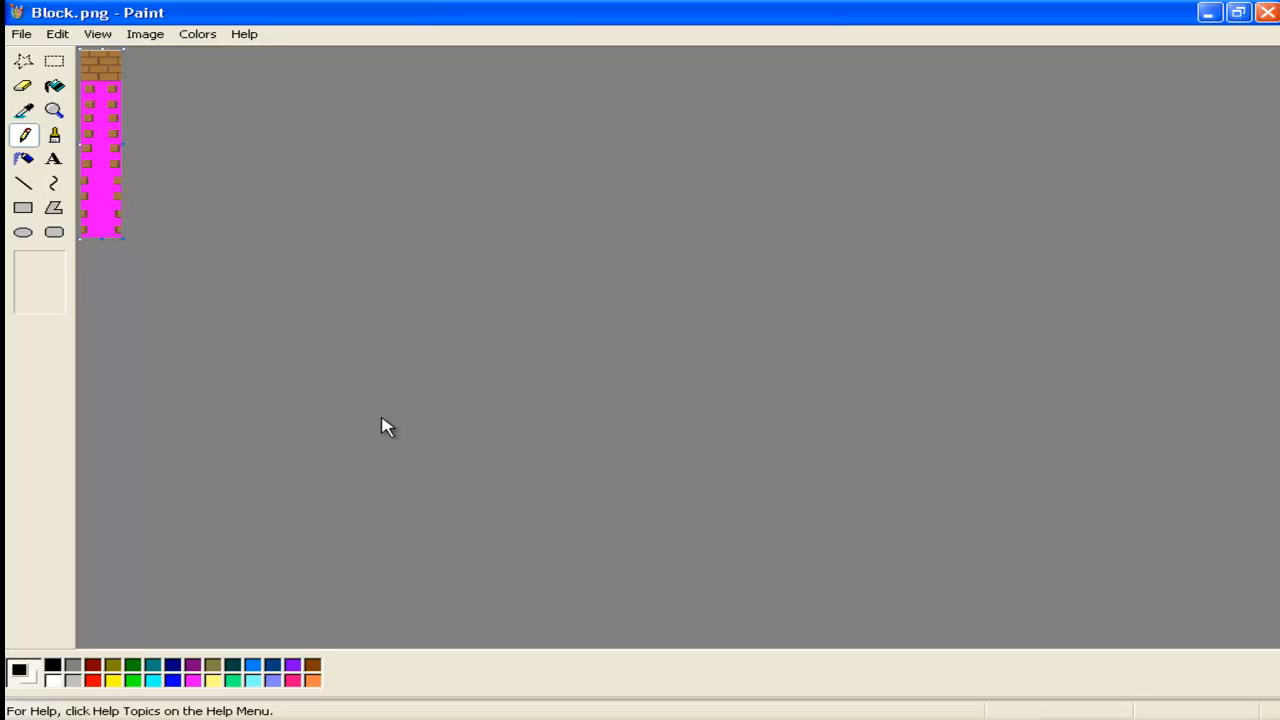
click(814, 718)
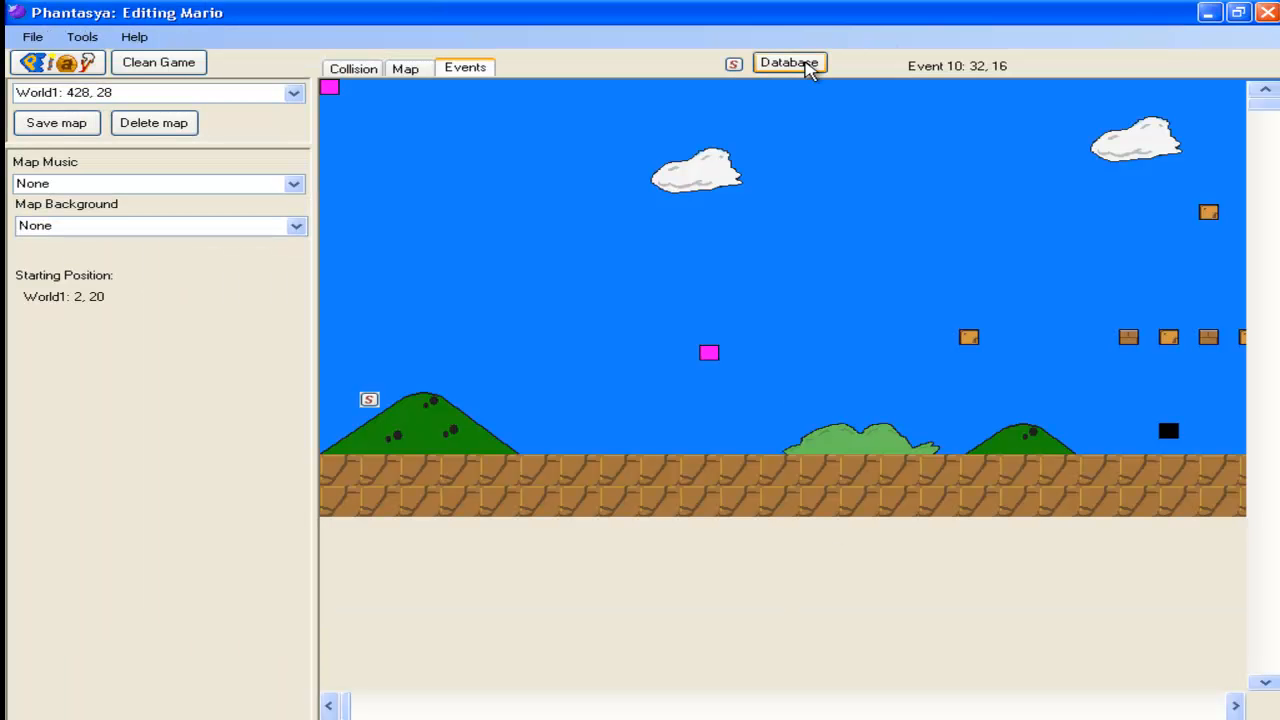
click(790, 63)
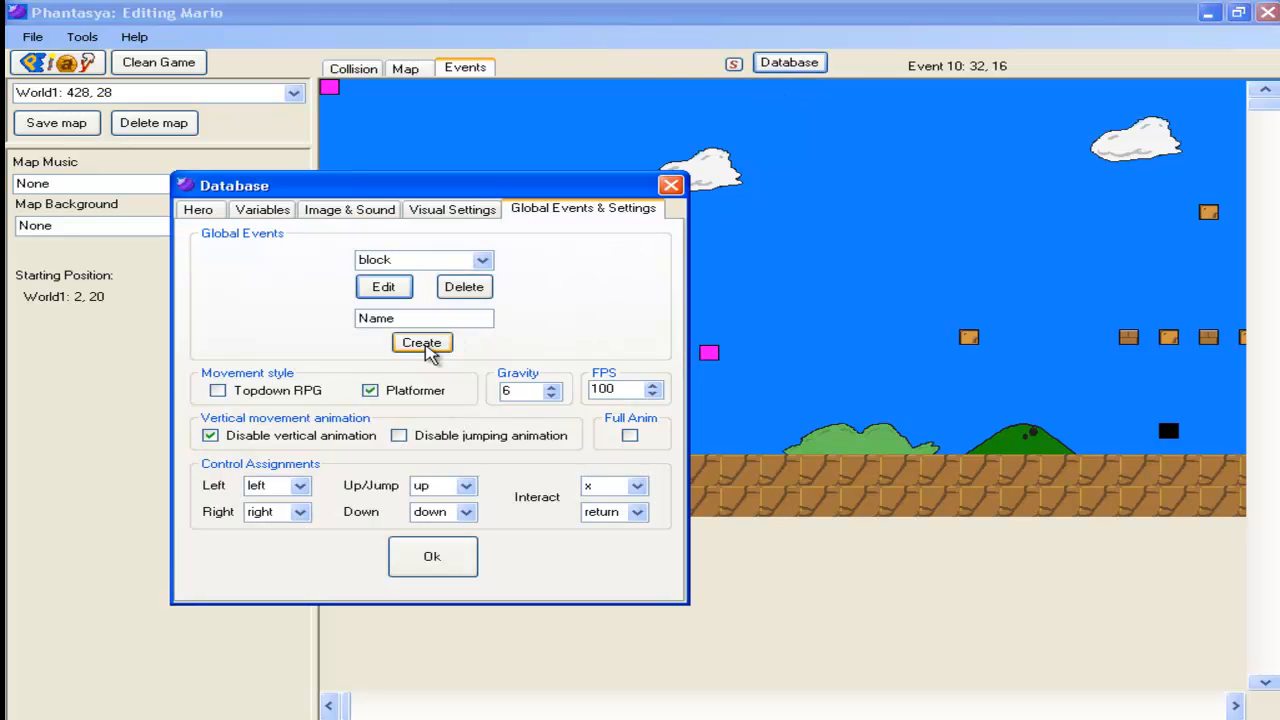
click(198, 209)
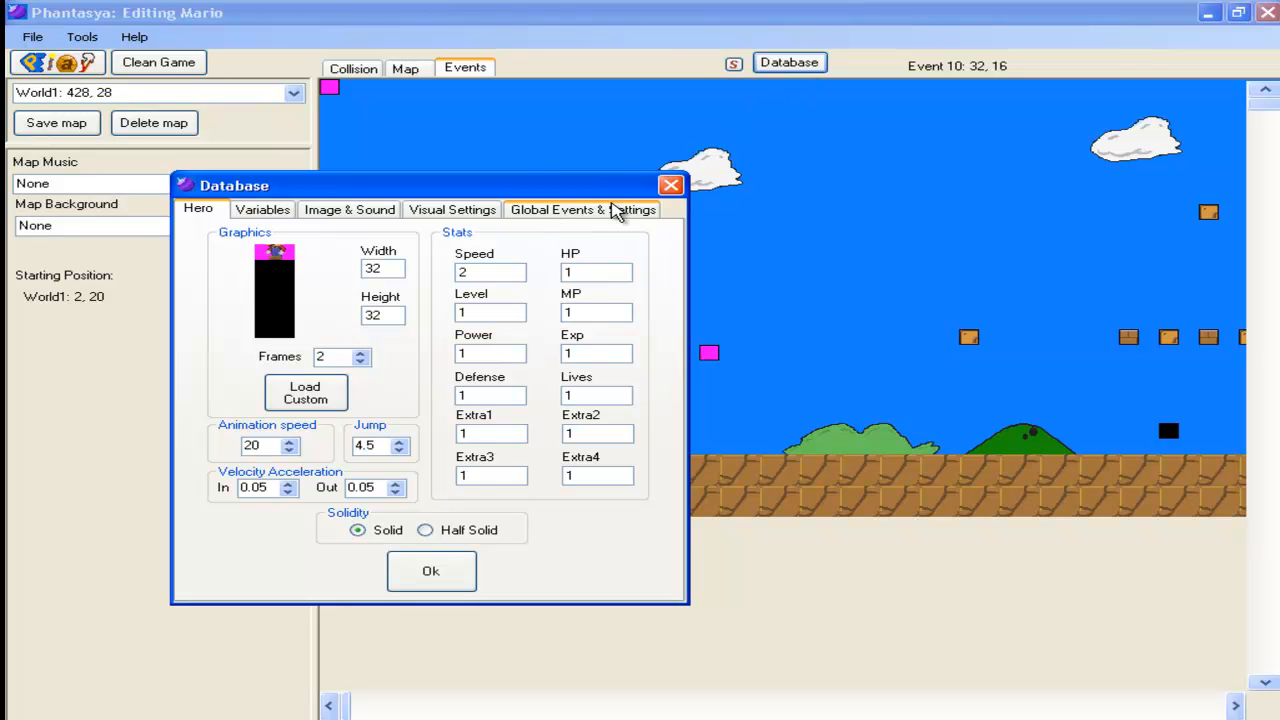
click(618, 211)
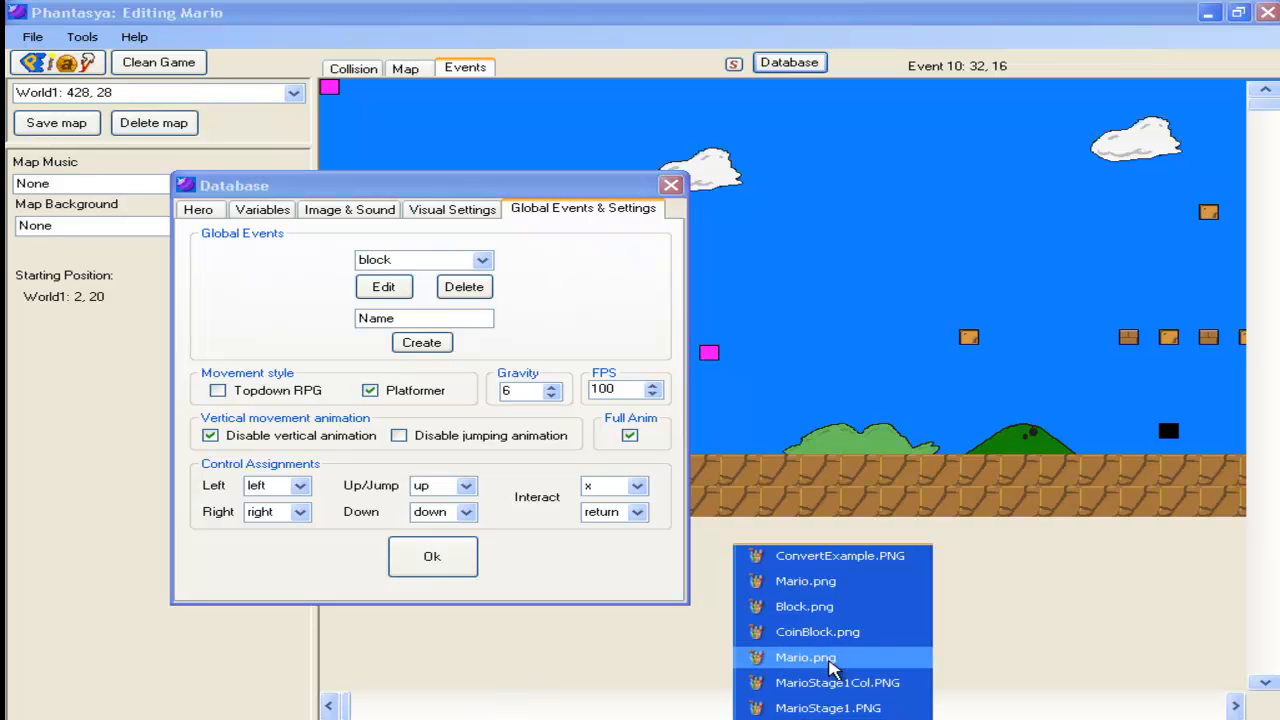
Step: Look through the extended Mario.png sheet with black gaps in Paint and switch to the shorter Mario.png for comparison
double_click(825, 655)
mouse_move(1270, 214)
mouse_down()
mouse_move(1268, 311)
mouse_move(1268, 214)
mouse_up()
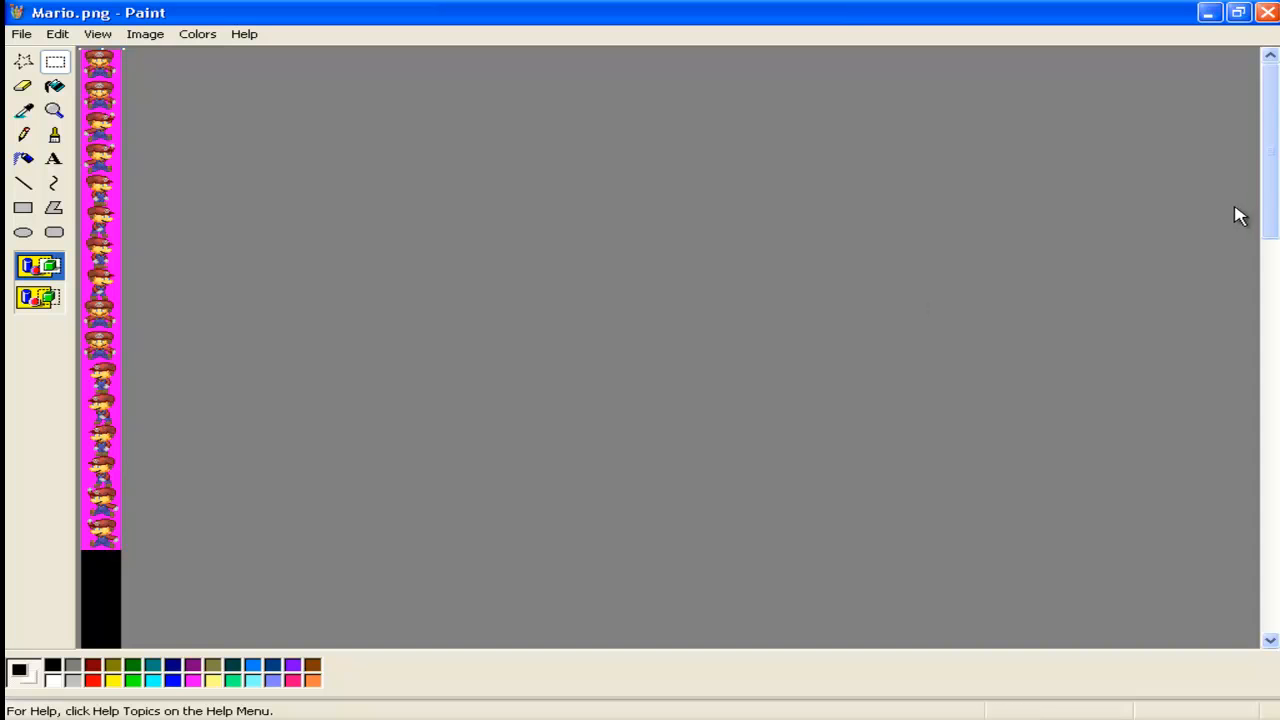
mouse_move(1268, 211)
mouse_down()
mouse_move(1246, 323)
mouse_move(1270, 299)
mouse_up()
click(775, 717)
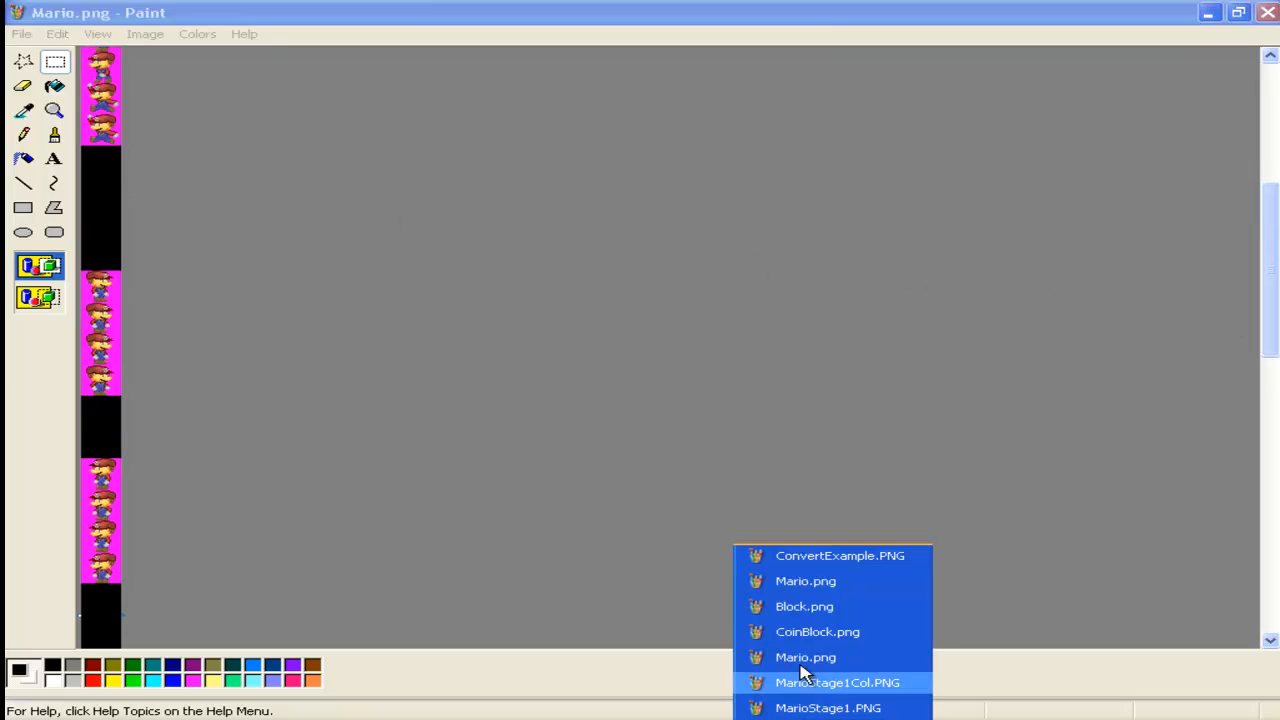
click(838, 589)
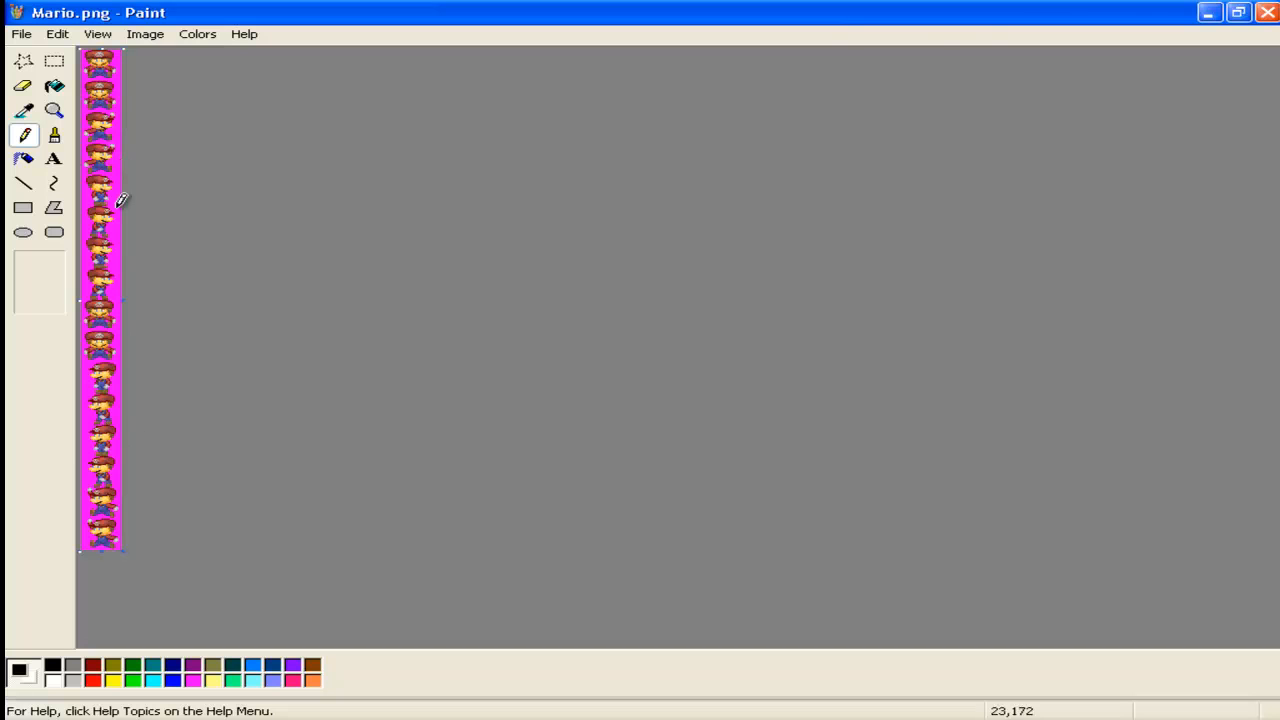
Step: Minimize the shorter Mario sheet and examine the order of frame groups and black gaps down the extended Mario.png sheet
click(1207, 12)
mouse_move(1272, 194)
mouse_down()
mouse_move(1260, 80)
mouse_move(1186, 400)
mouse_move(1171, 549)
mouse_move(1182, 82)
mouse_up()
drag(1269, 149, 1269, 245)
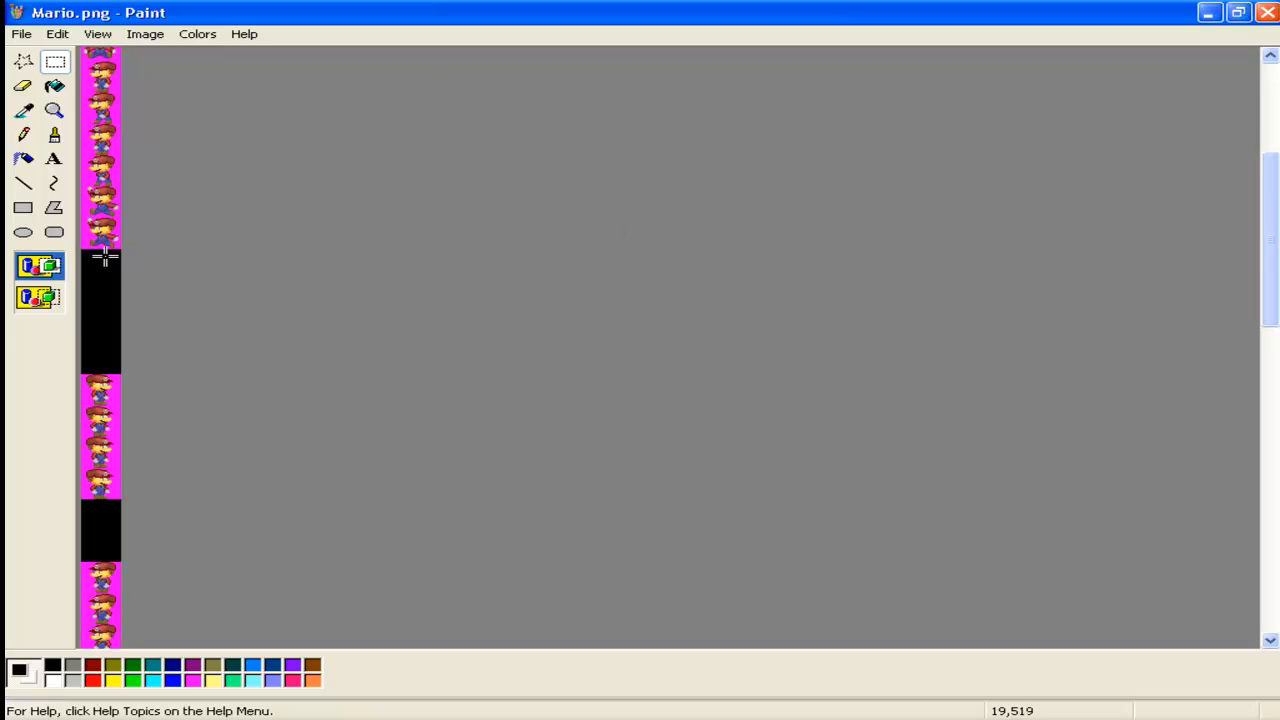
drag(1269, 290, 1266, 354)
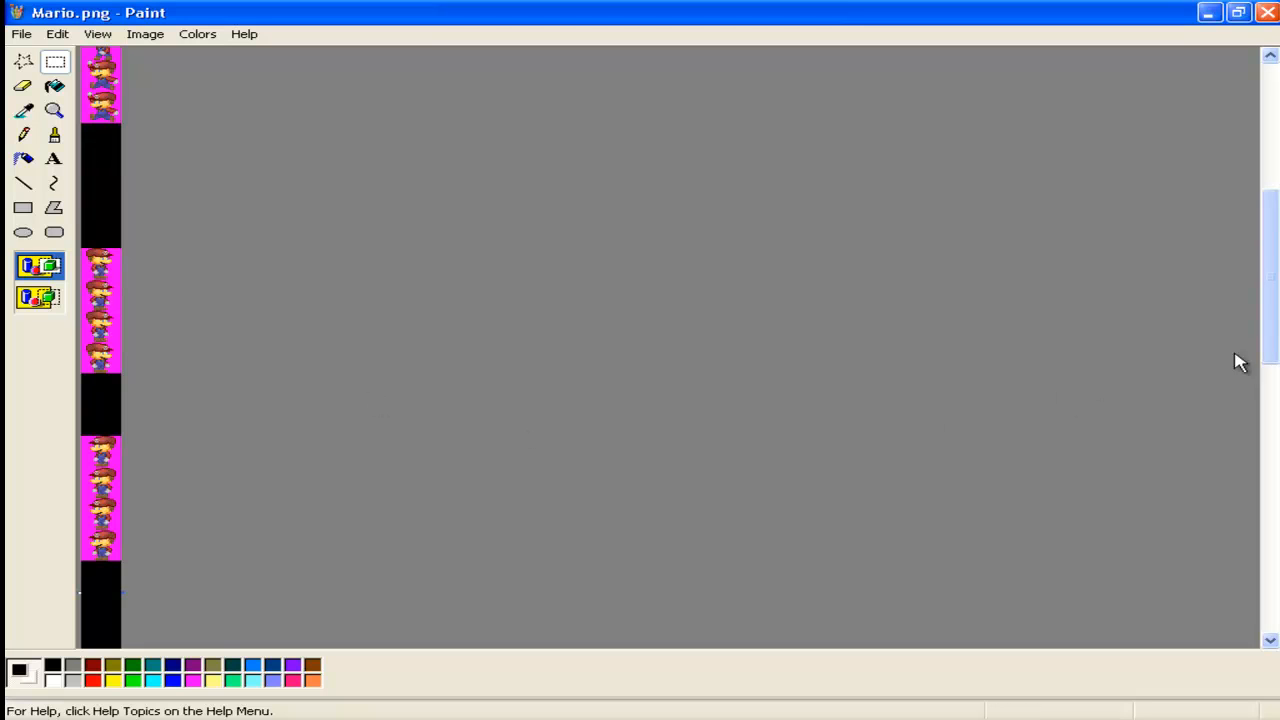
drag(1266, 354, 1217, 371)
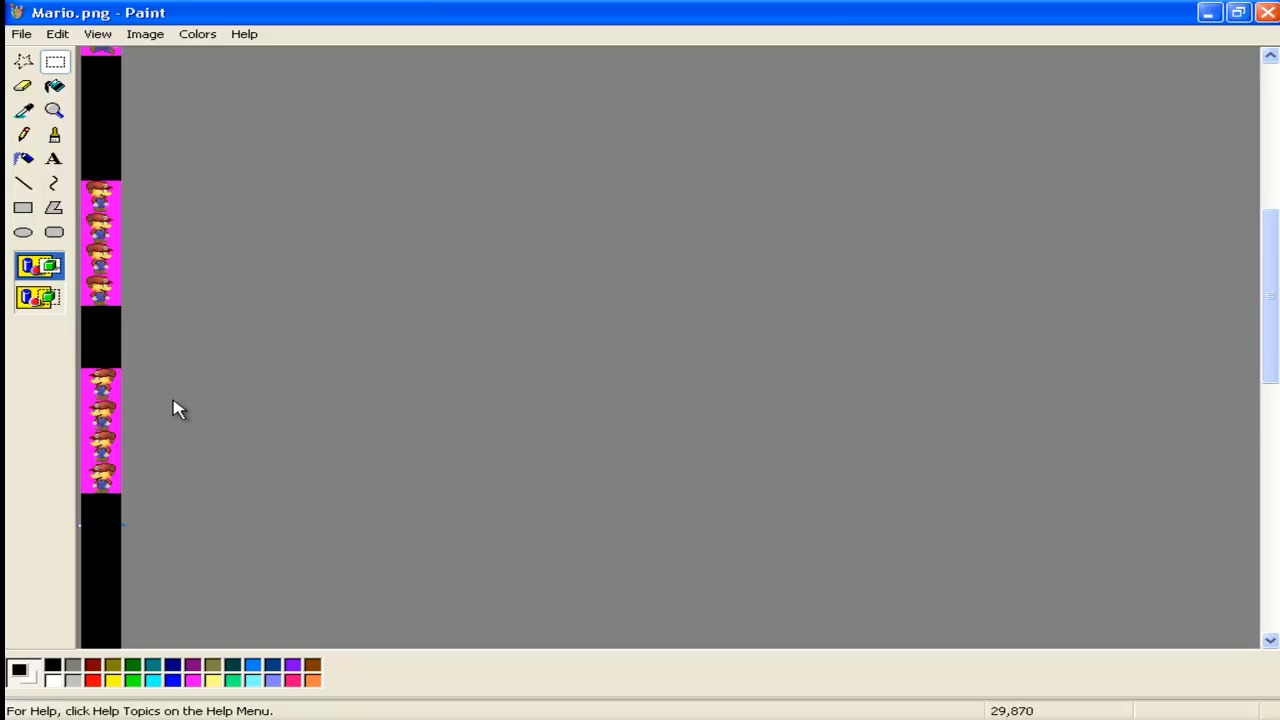
drag(1269, 369, 1268, 335)
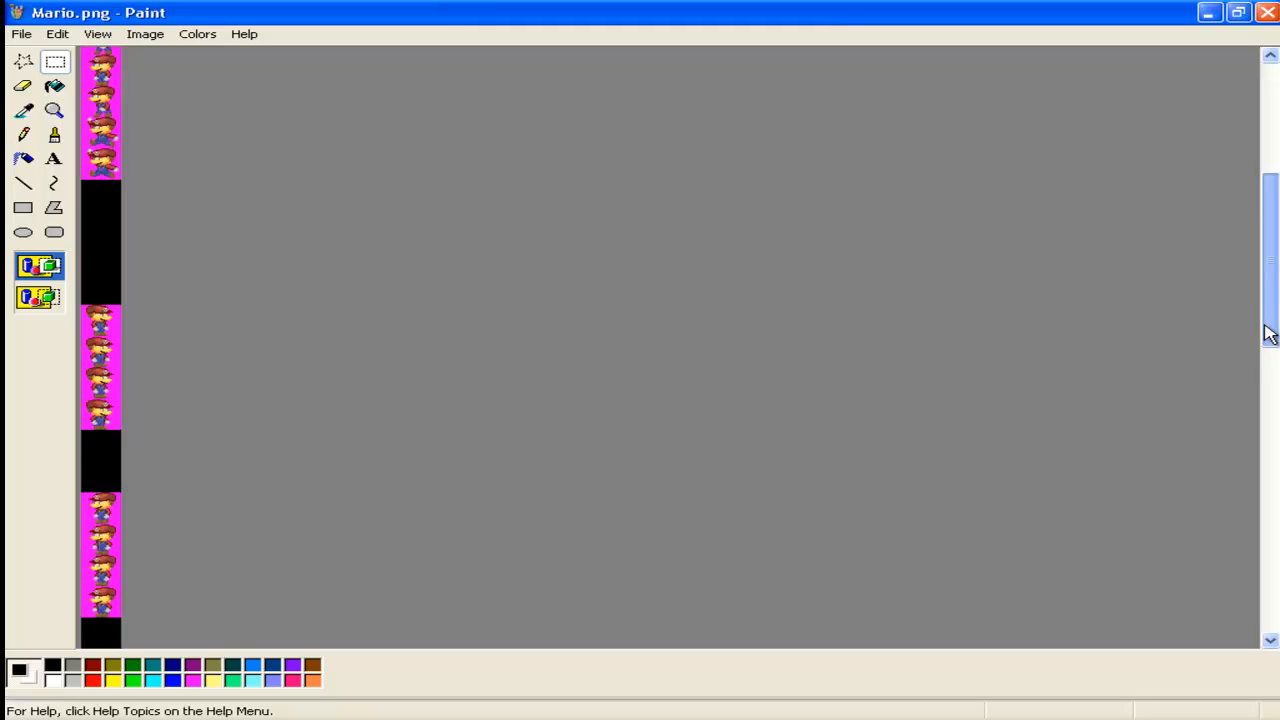
drag(1268, 343, 1236, 390)
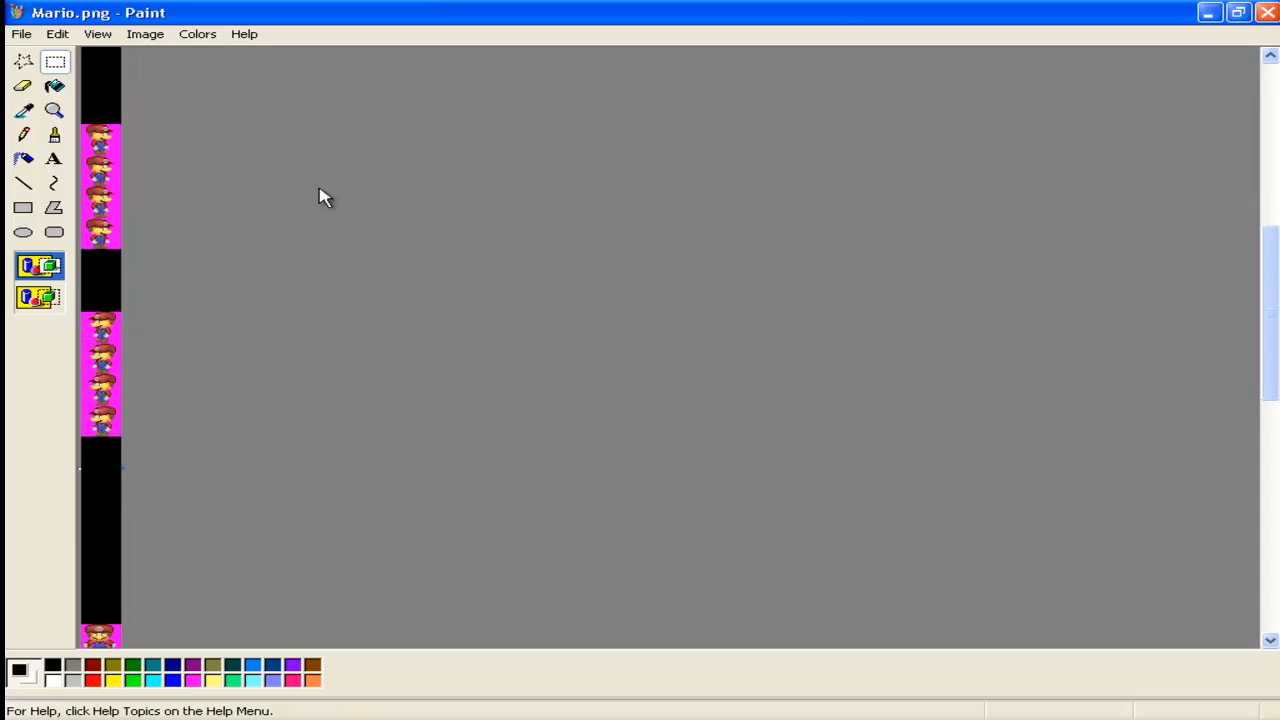
drag(1272, 343, 1274, 314)
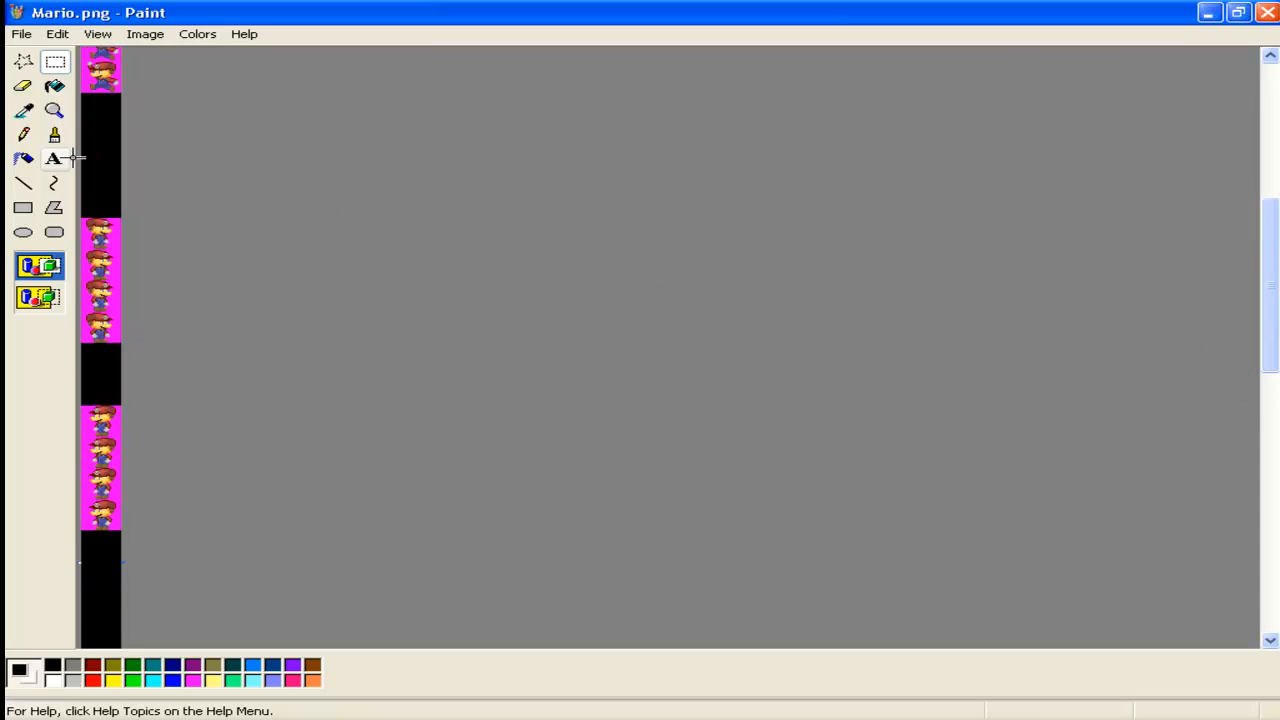
drag(1269, 346, 503, 366)
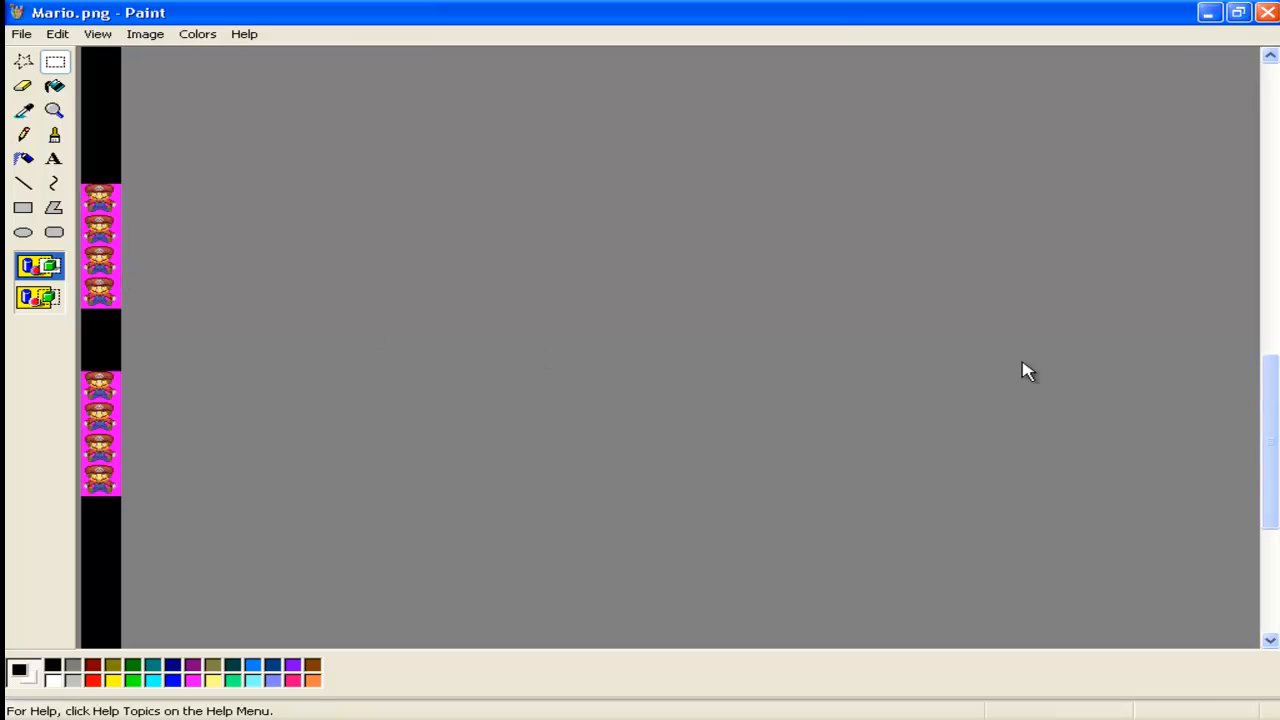
Step: Close the extended Mario.png in Paint, disable Full Anim in Phantasya's global settings, and close the database
click(1268, 28)
click(629, 436)
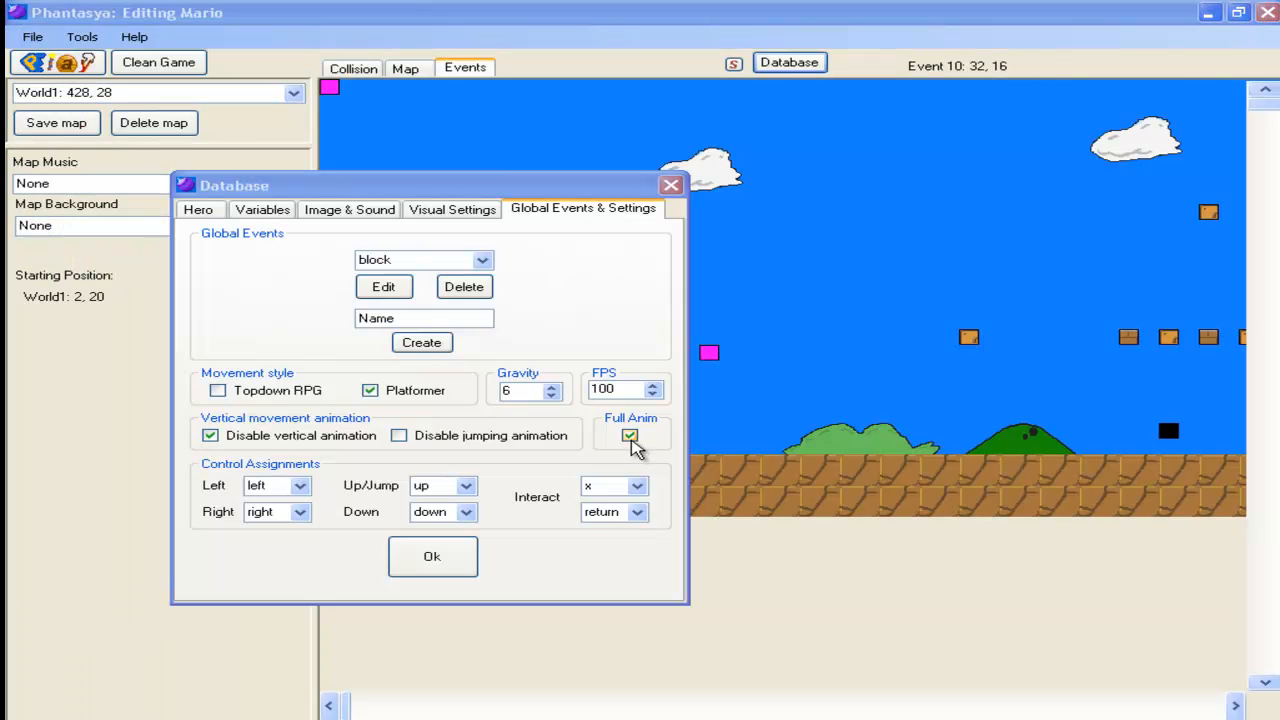
click(630, 437)
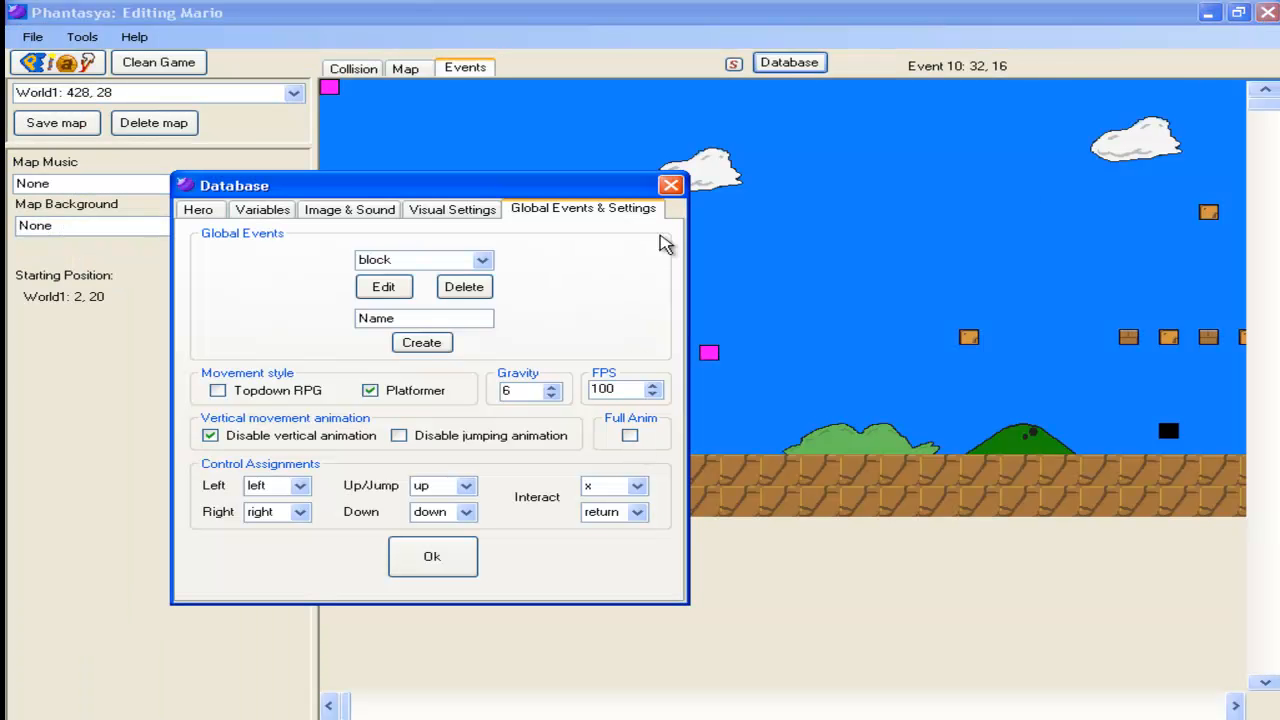
click(671, 186)
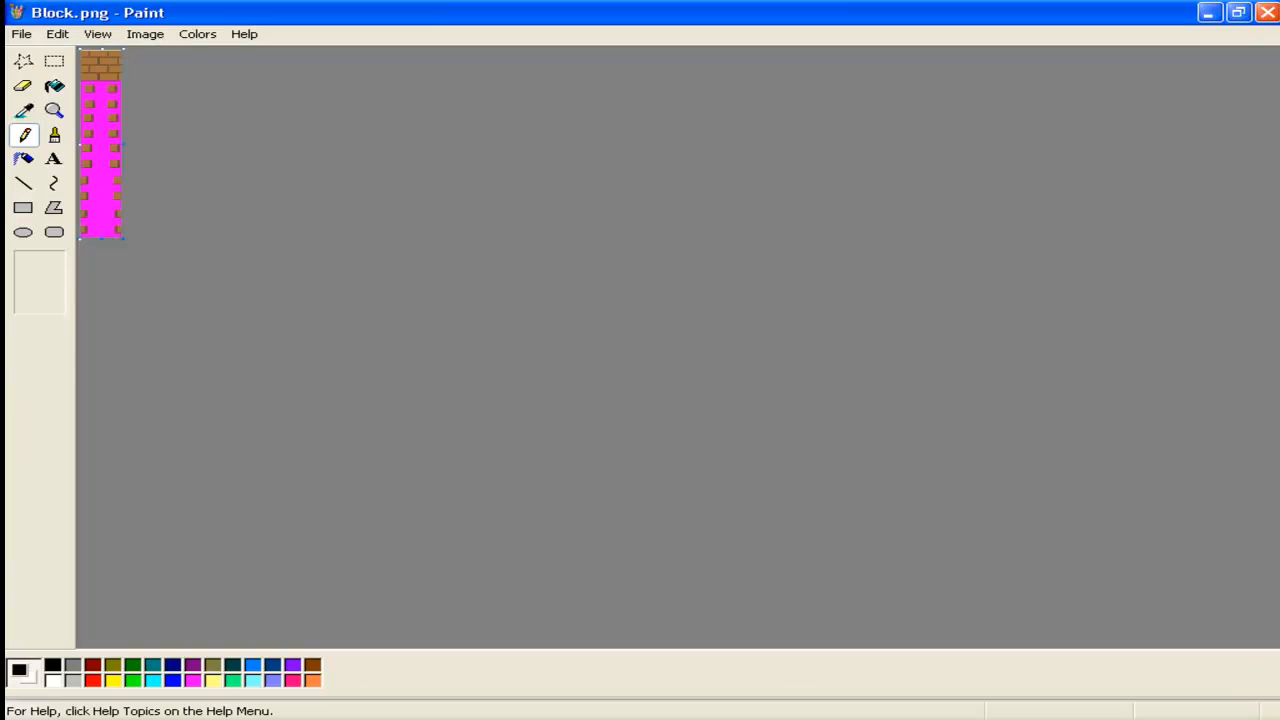
Step: Switch to the ConvertExample.PNG image in Paint
click(832, 719)
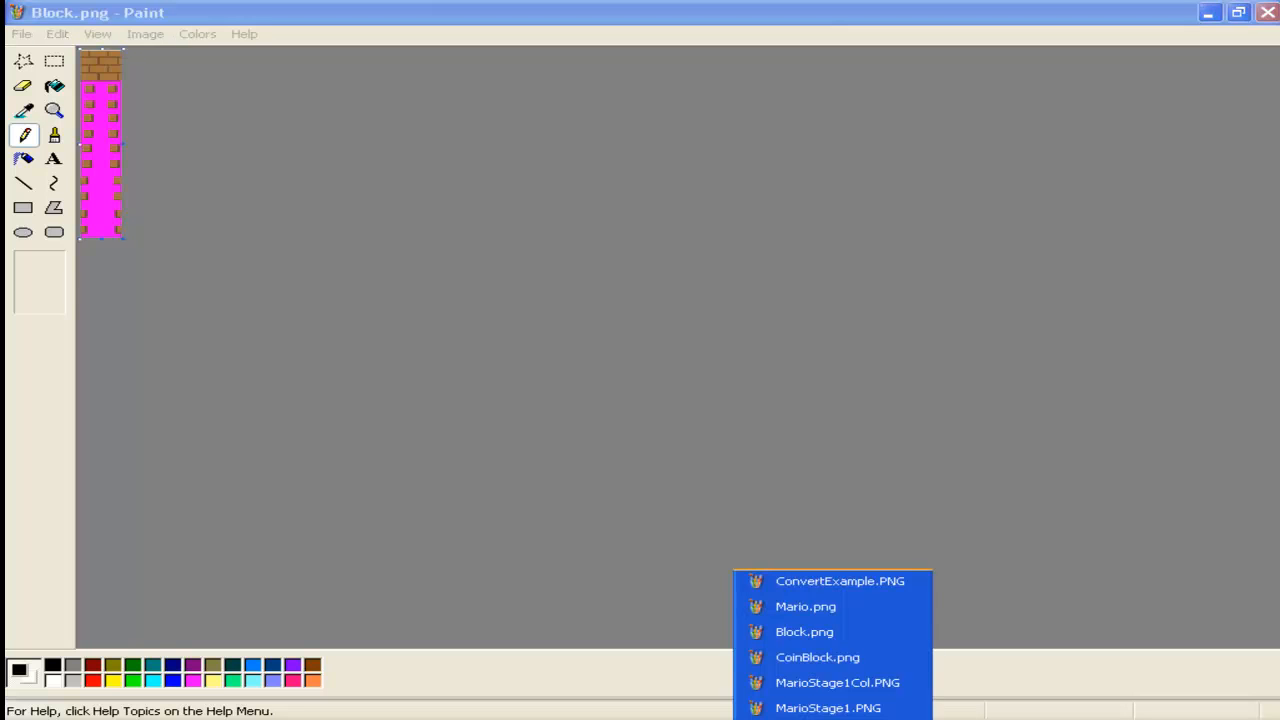
click(845, 588)
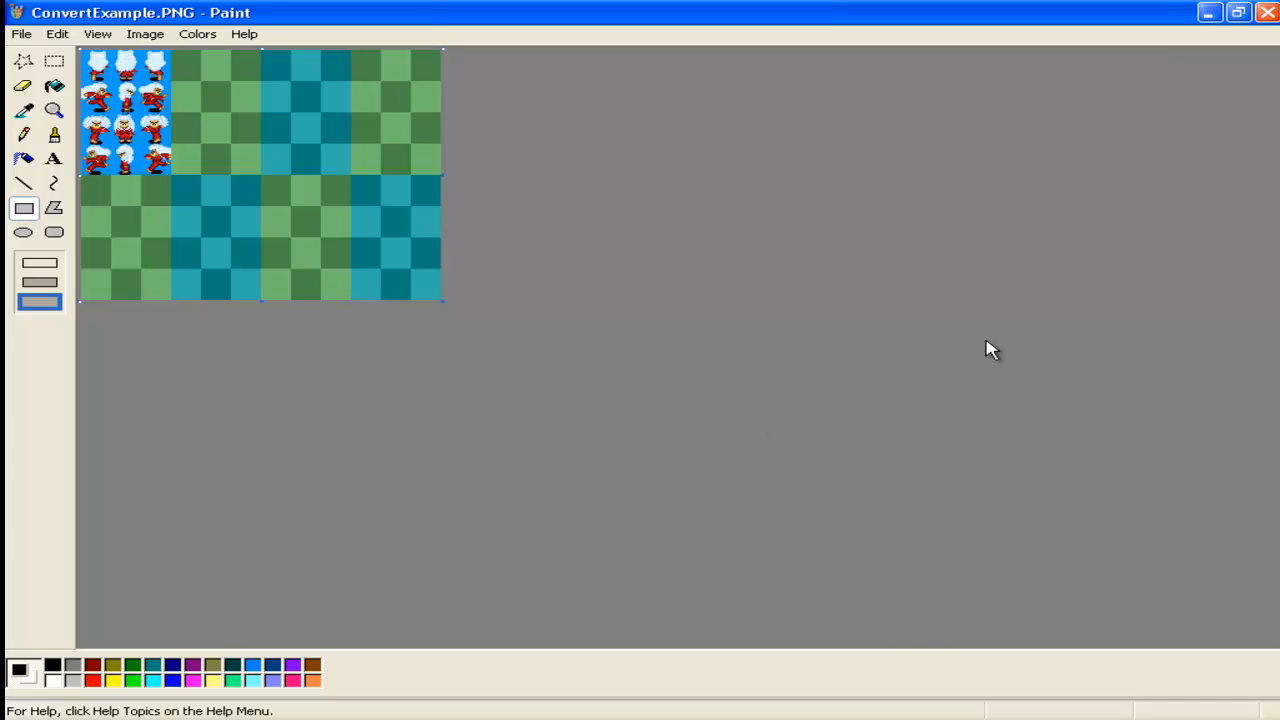
Step: Compare the single-column frame layout of Mario.png with the grid layout of ConvertExample.PNG in Paint
click(833, 719)
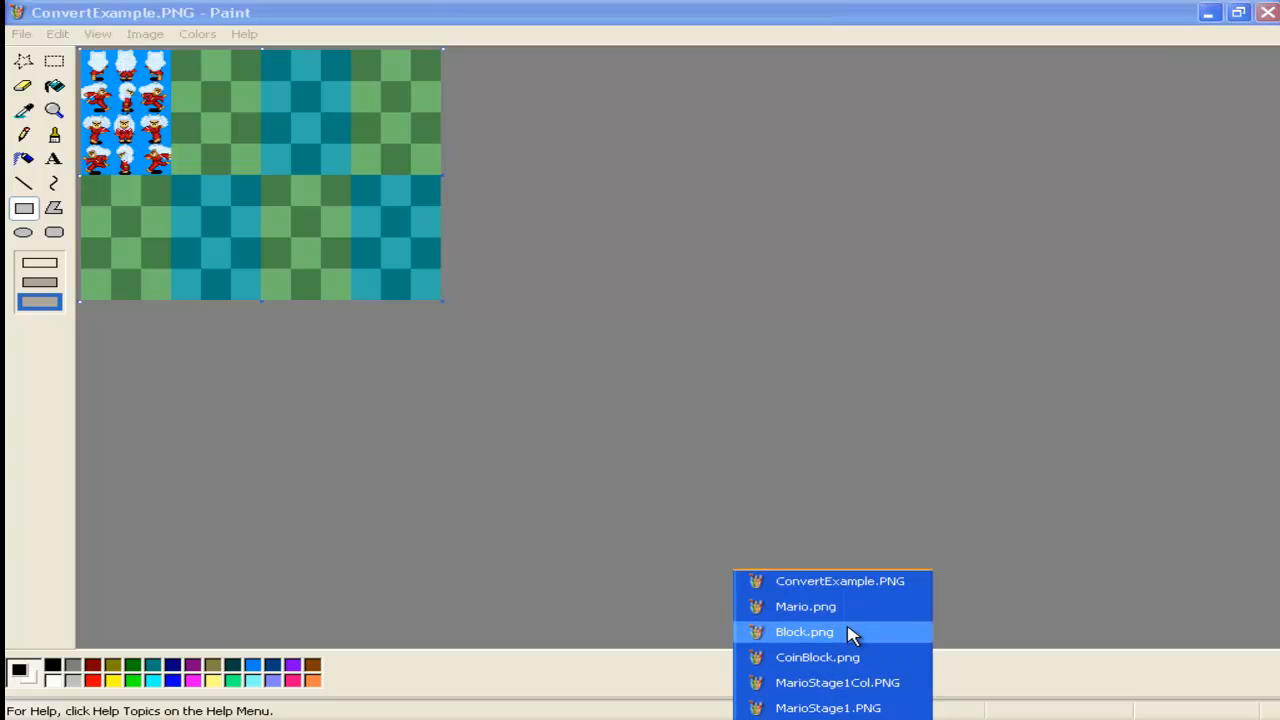
click(843, 614)
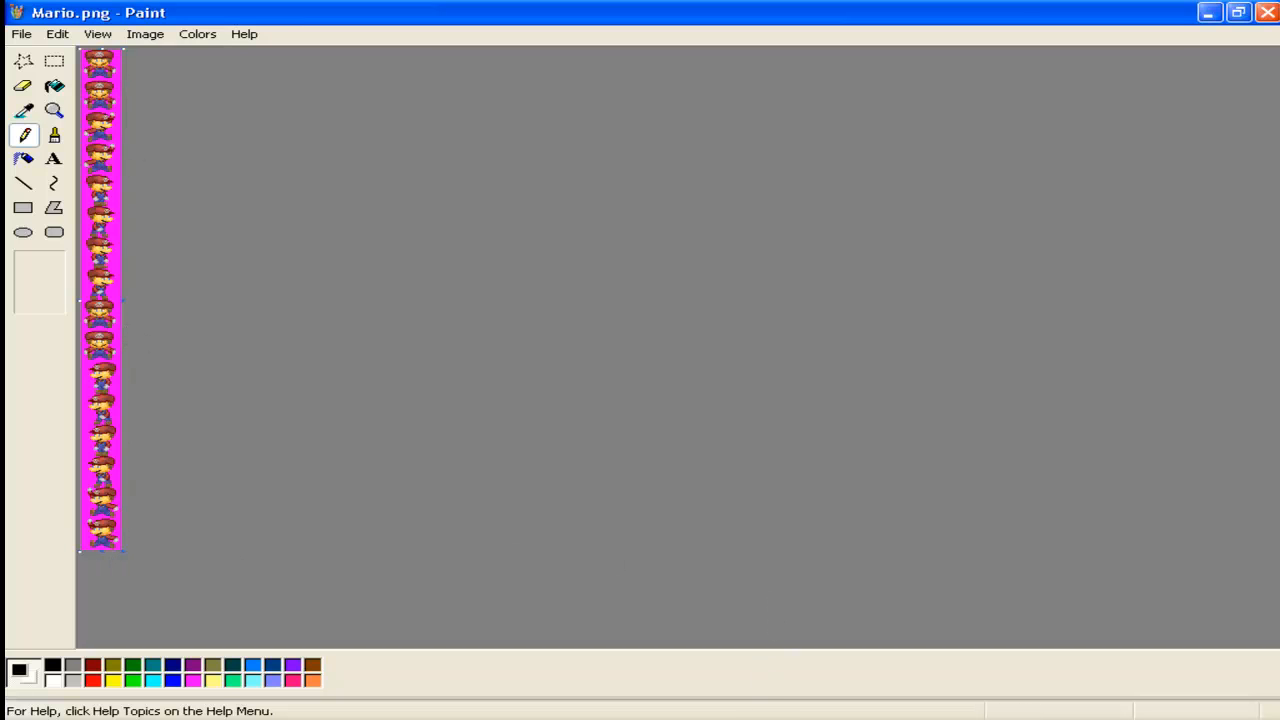
click(820, 717)
click(820, 631)
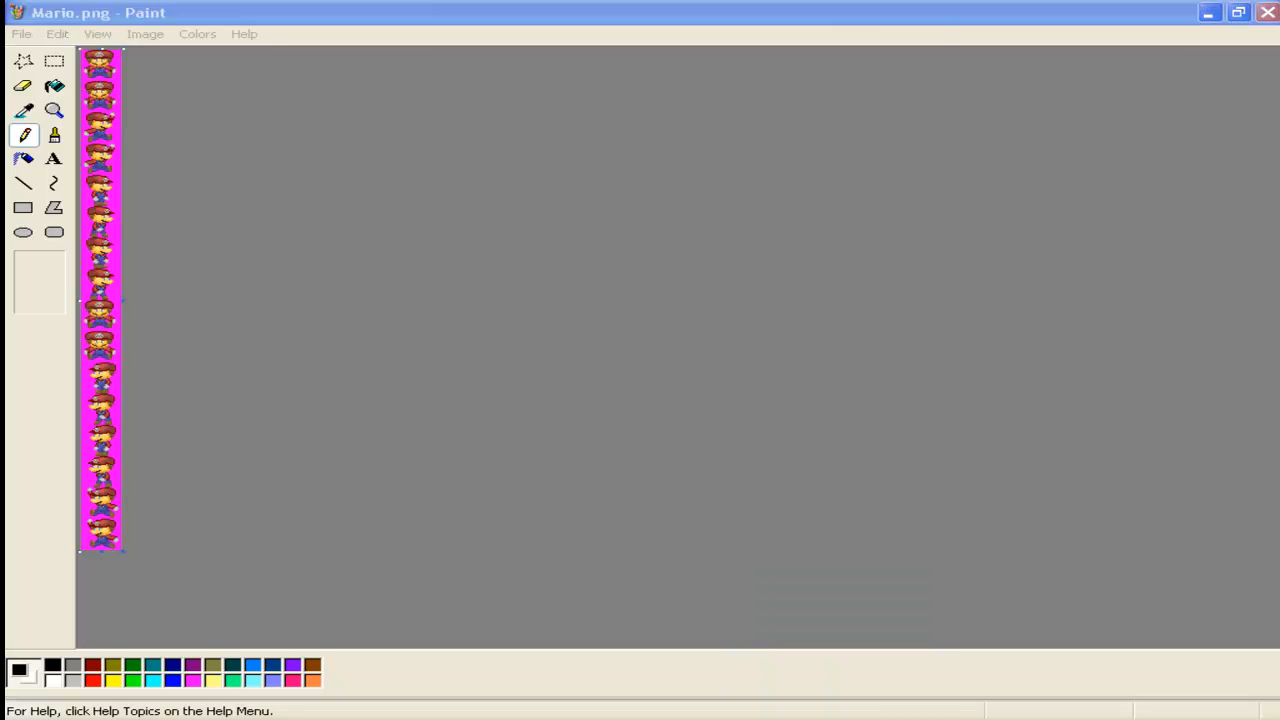
click(820, 717)
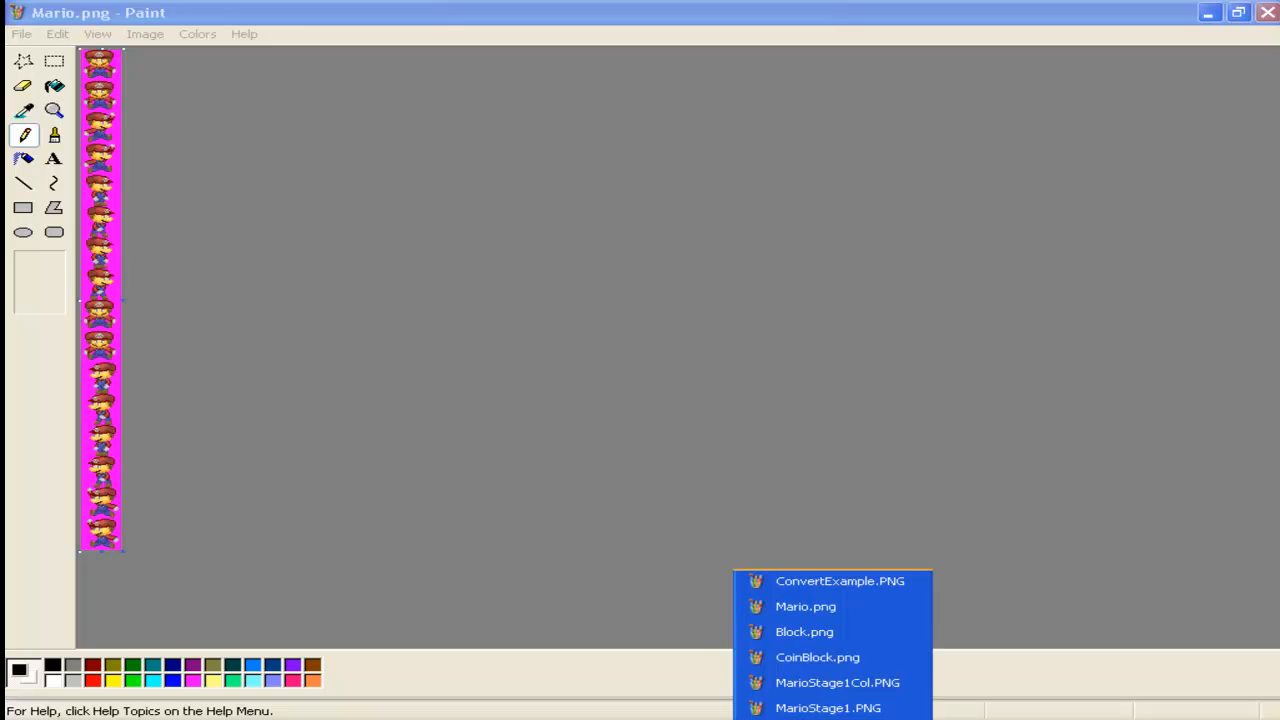
click(818, 606)
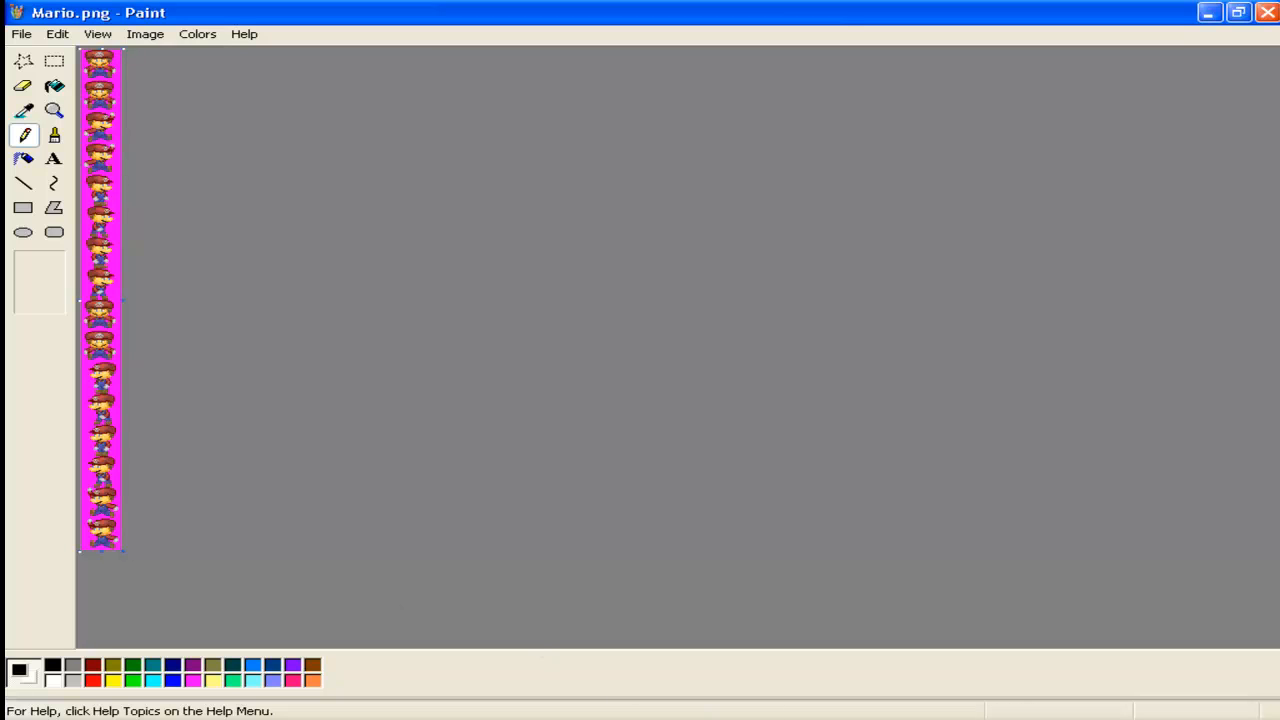
click(770, 718)
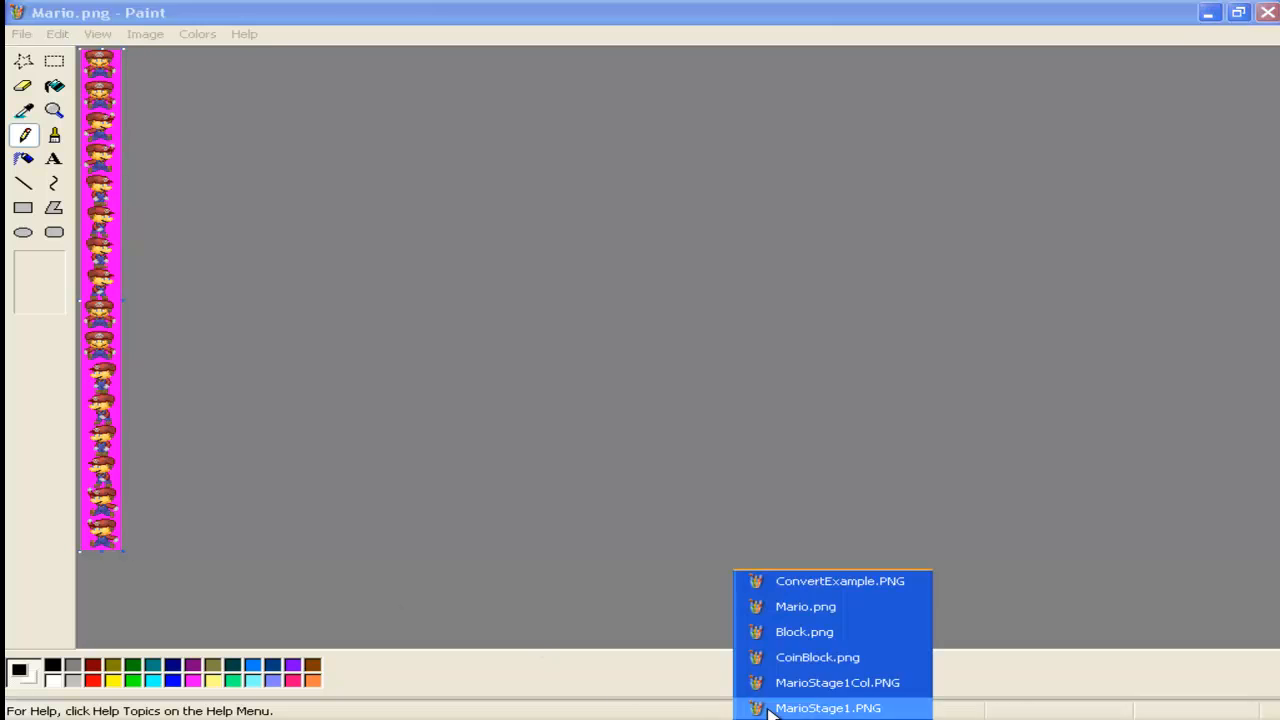
click(826, 590)
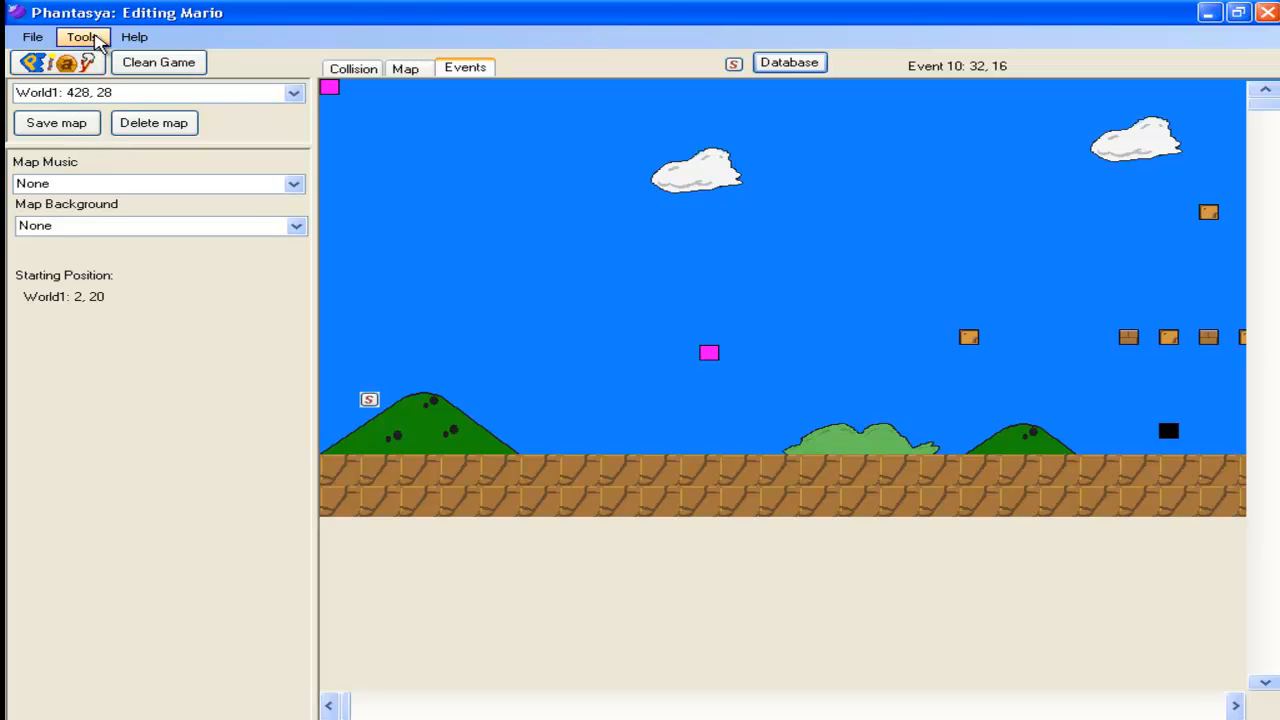
Step: Convert ConvertExample.PNG from the Phantasya Projects folder with Phantasya's SpriteSheet Converter and dismiss the completion message
click(98, 42)
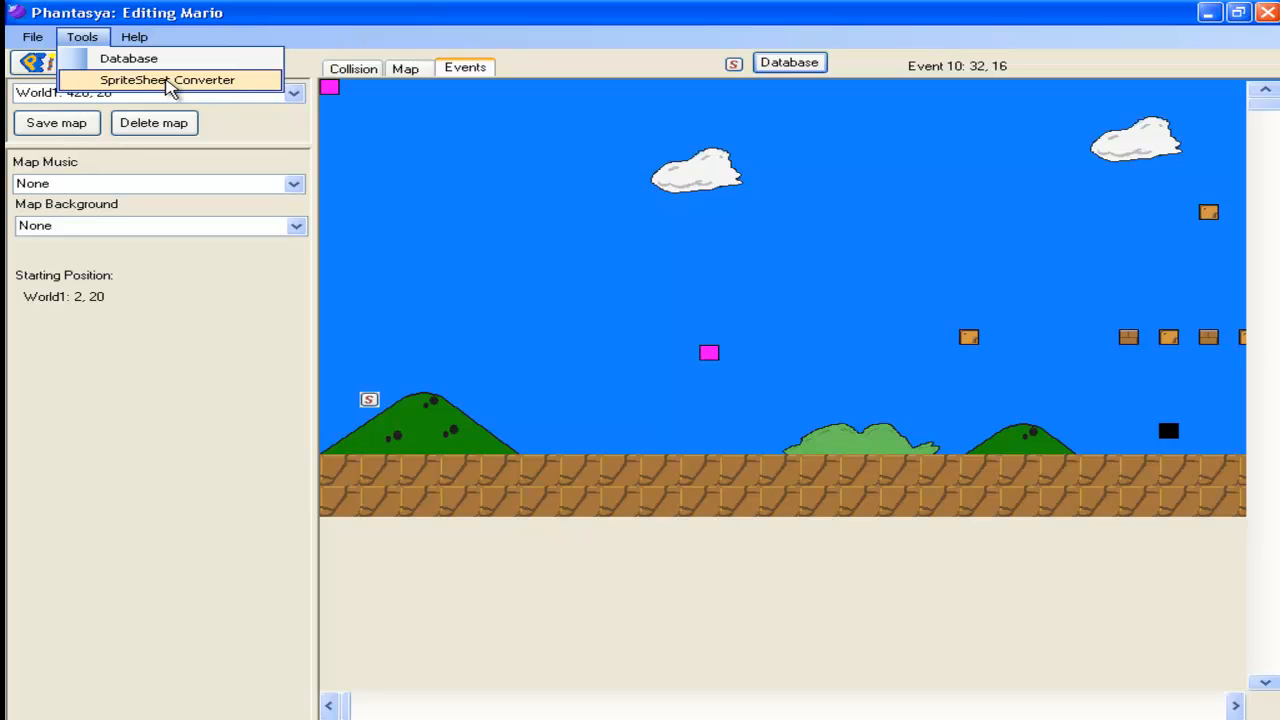
click(170, 84)
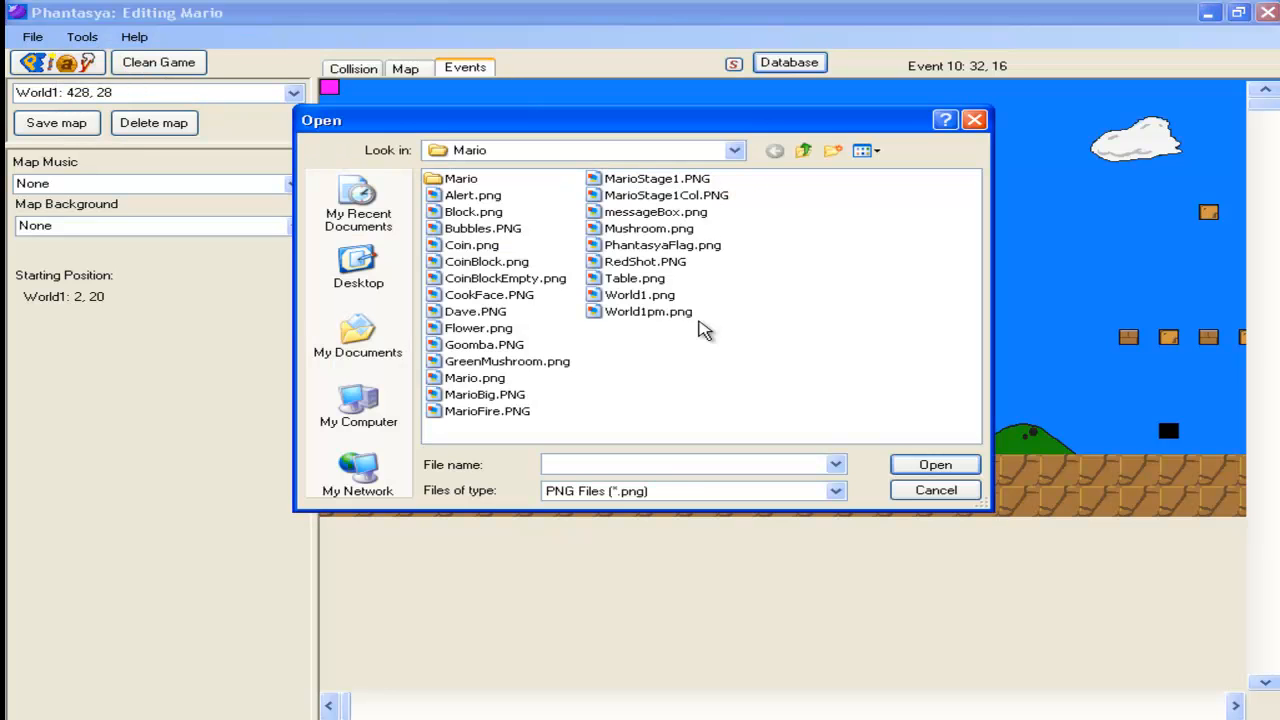
click(804, 151)
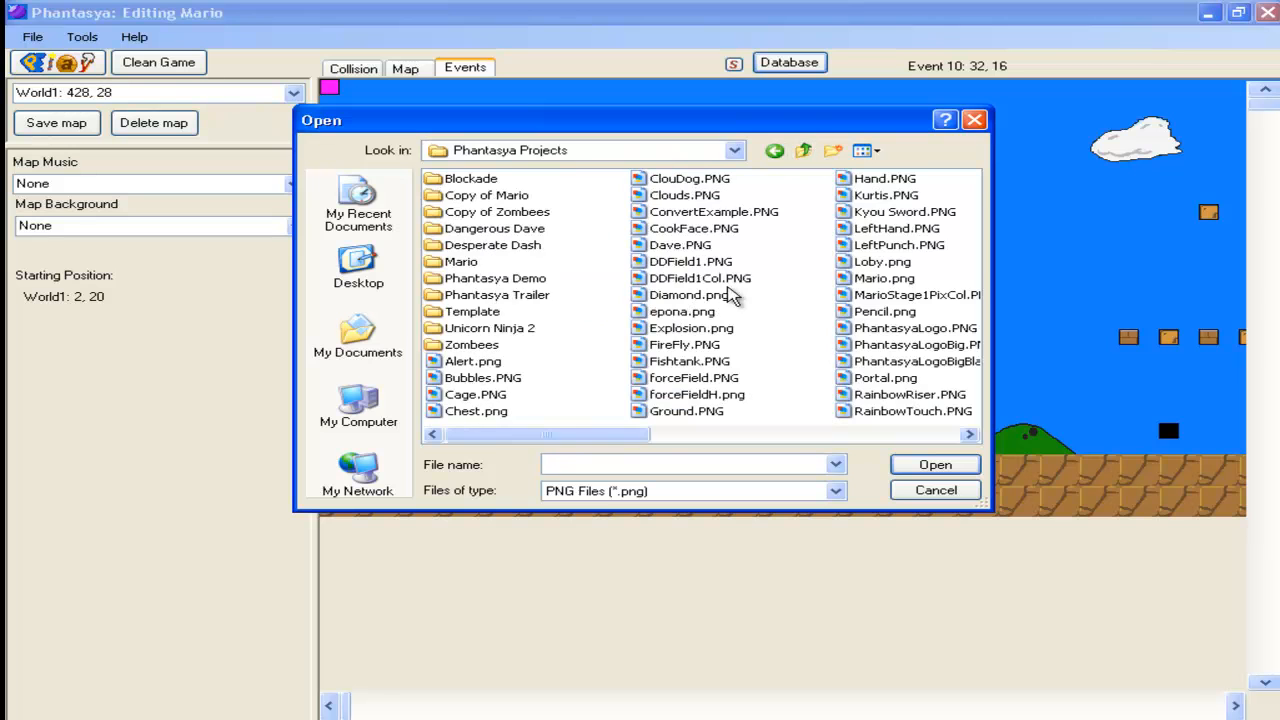
double_click(748, 220)
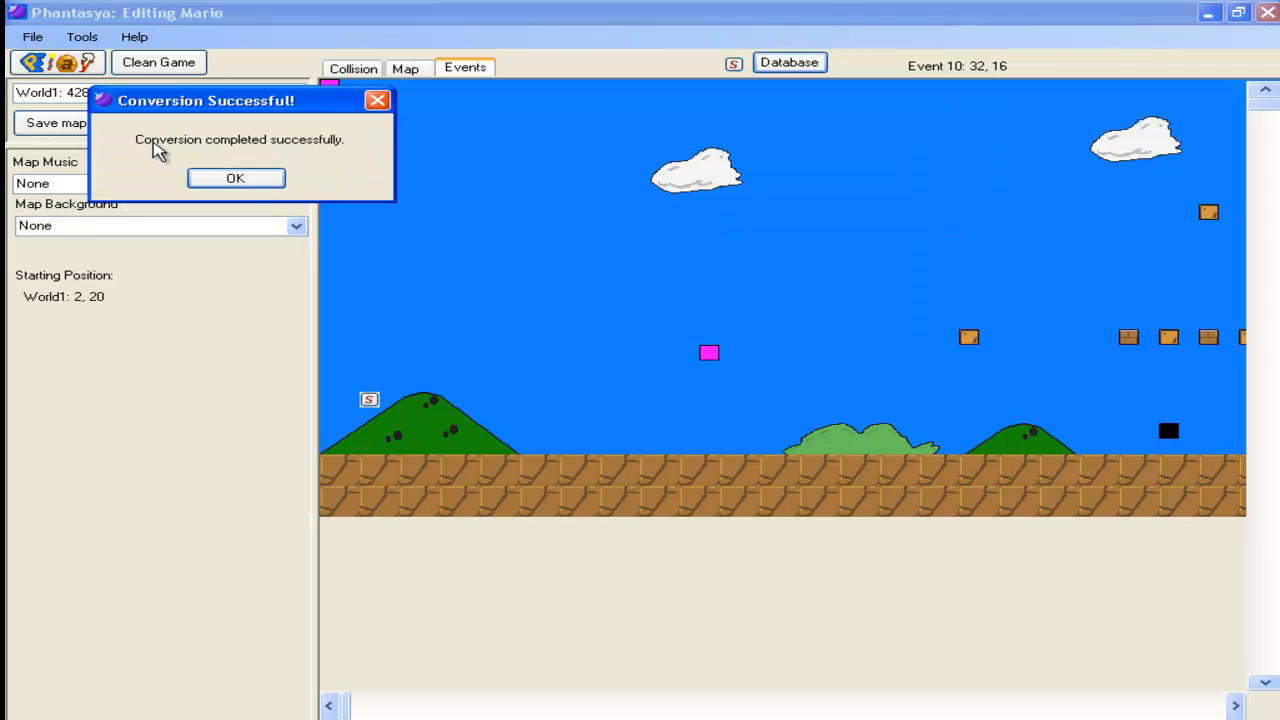
click(235, 179)
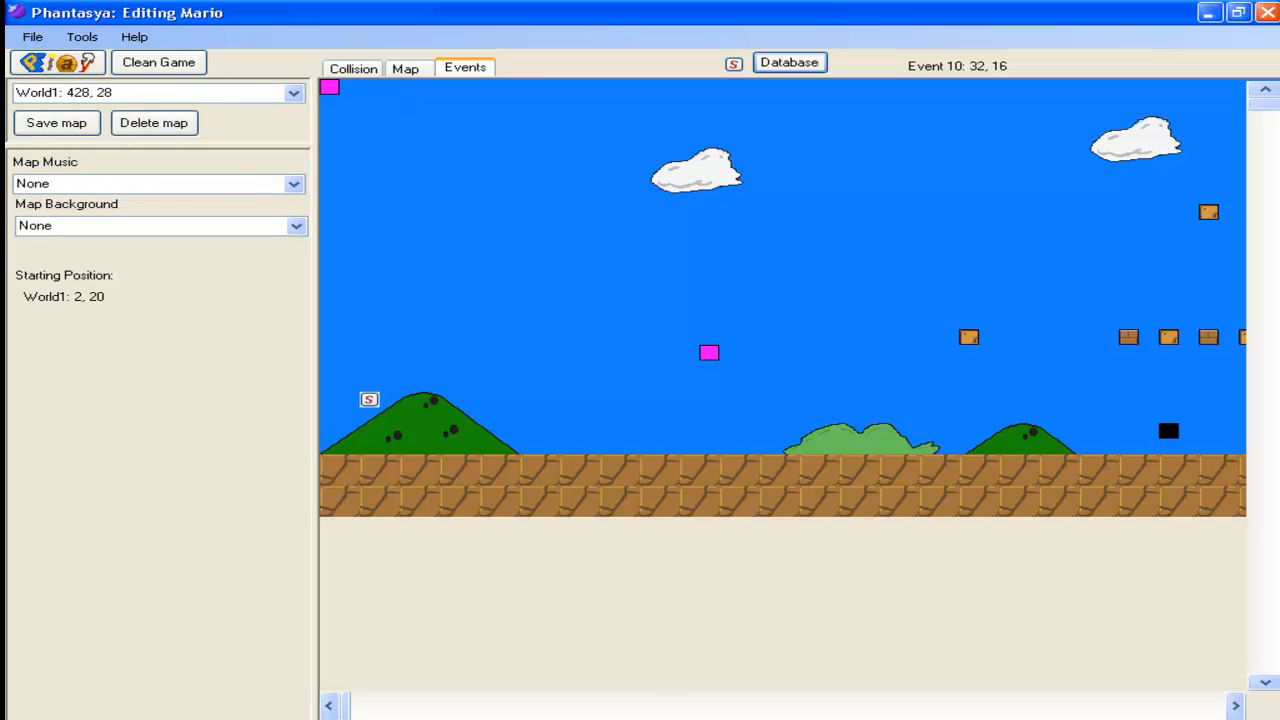
Step: Switch to the Phantasya Projects folder and view the converted sprite strip ConvertExample1.PNG
click(352, 718)
scroll(668, 592, down, 2)
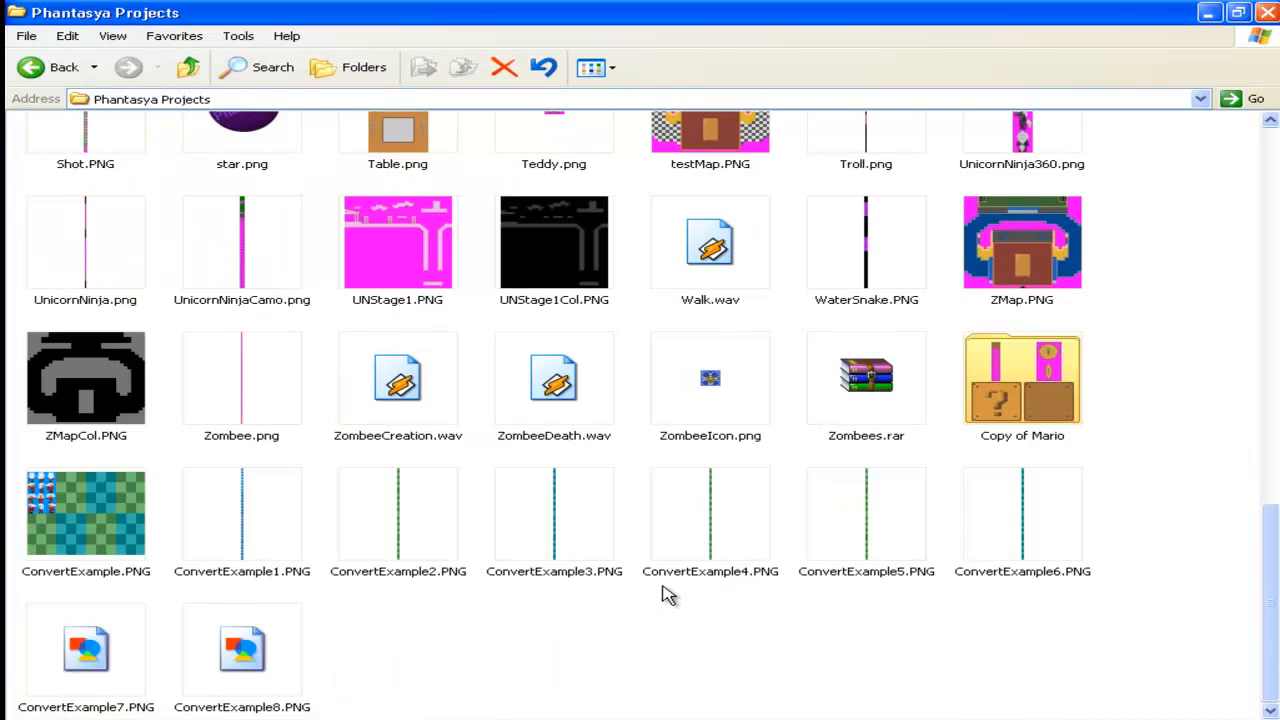
click(118, 545)
double_click(240, 517)
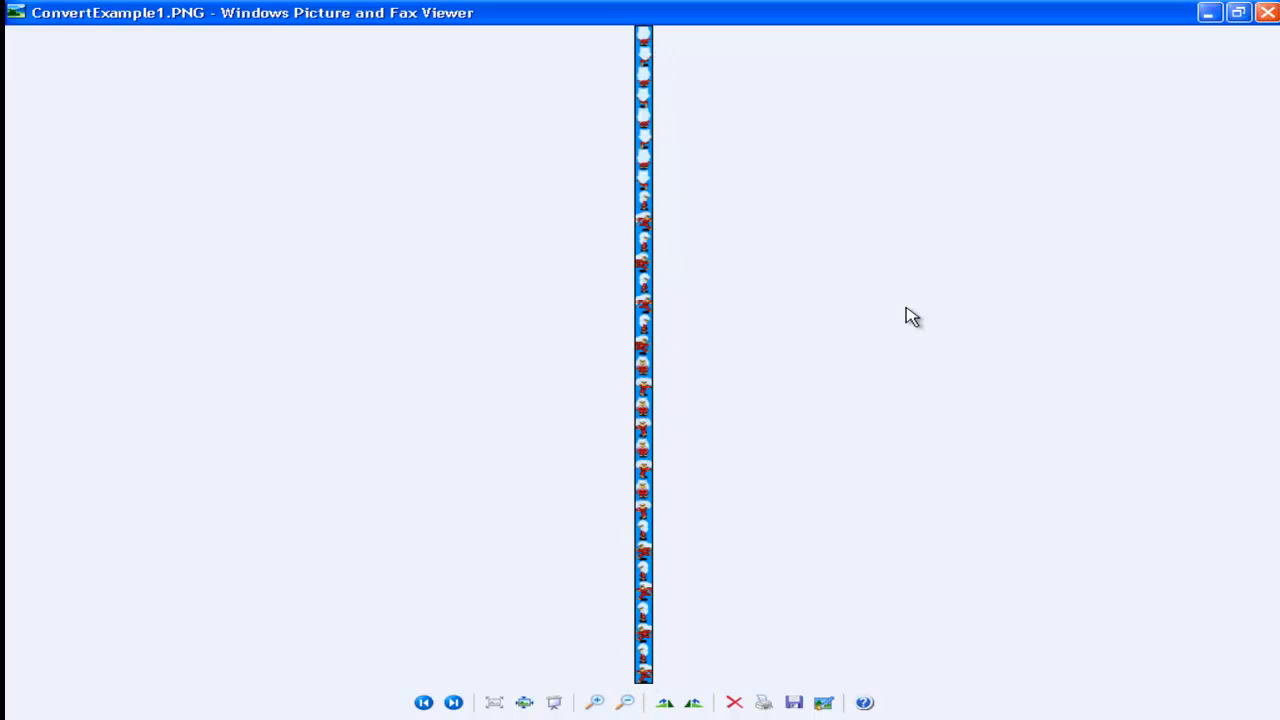
click(1266, 13)
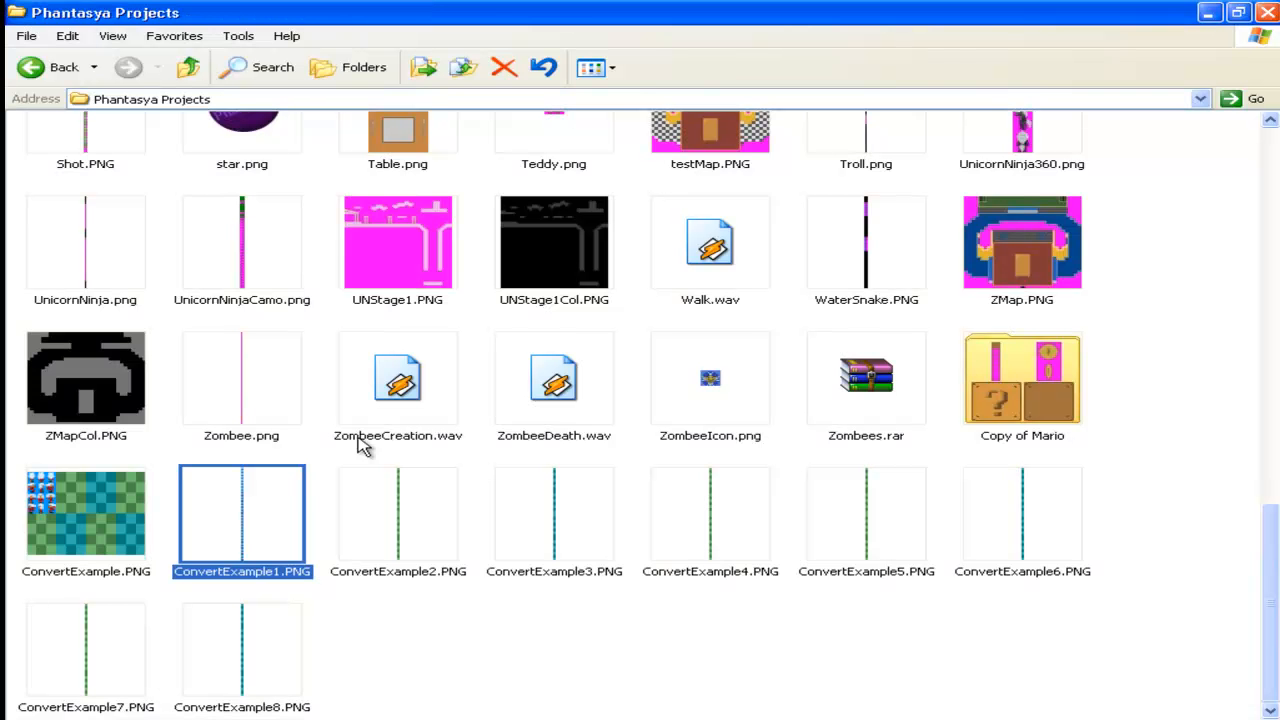
Step: View ConvertExample2.PNG and compare it with ConvertExample1.PNG, then close the Phantasya Projects folder
double_click(380, 512)
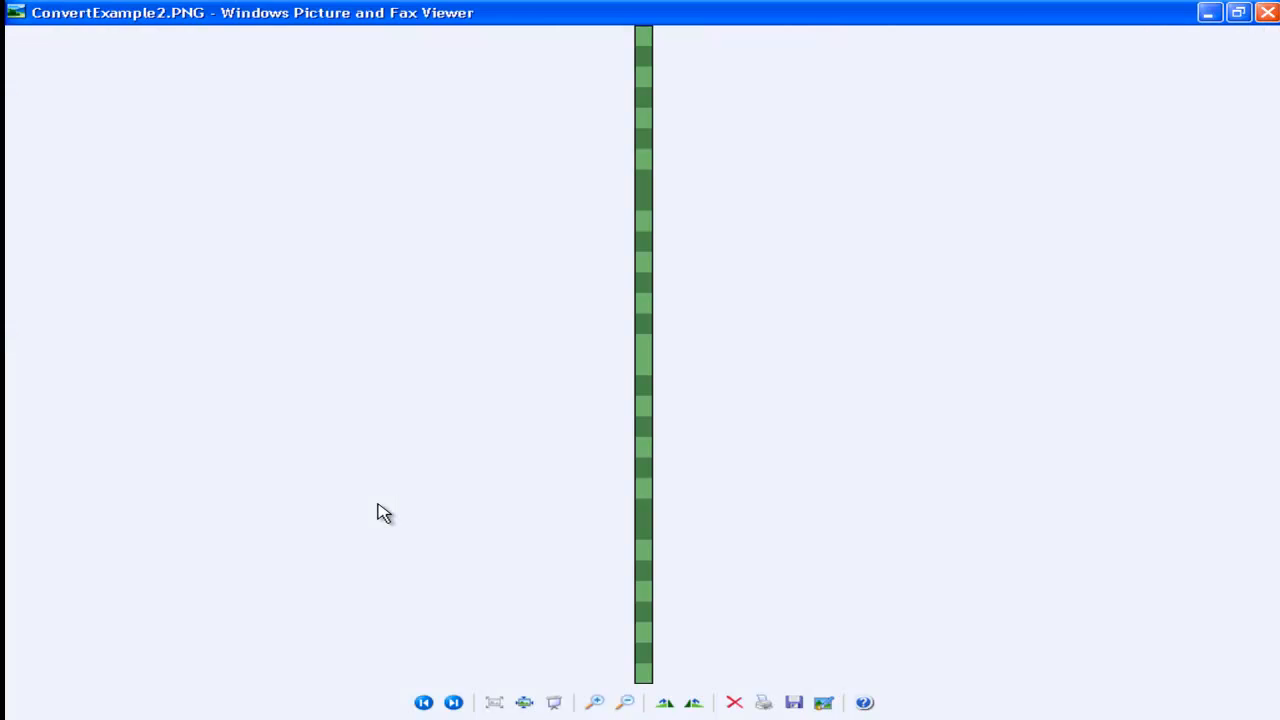
click(1266, 15)
double_click(242, 537)
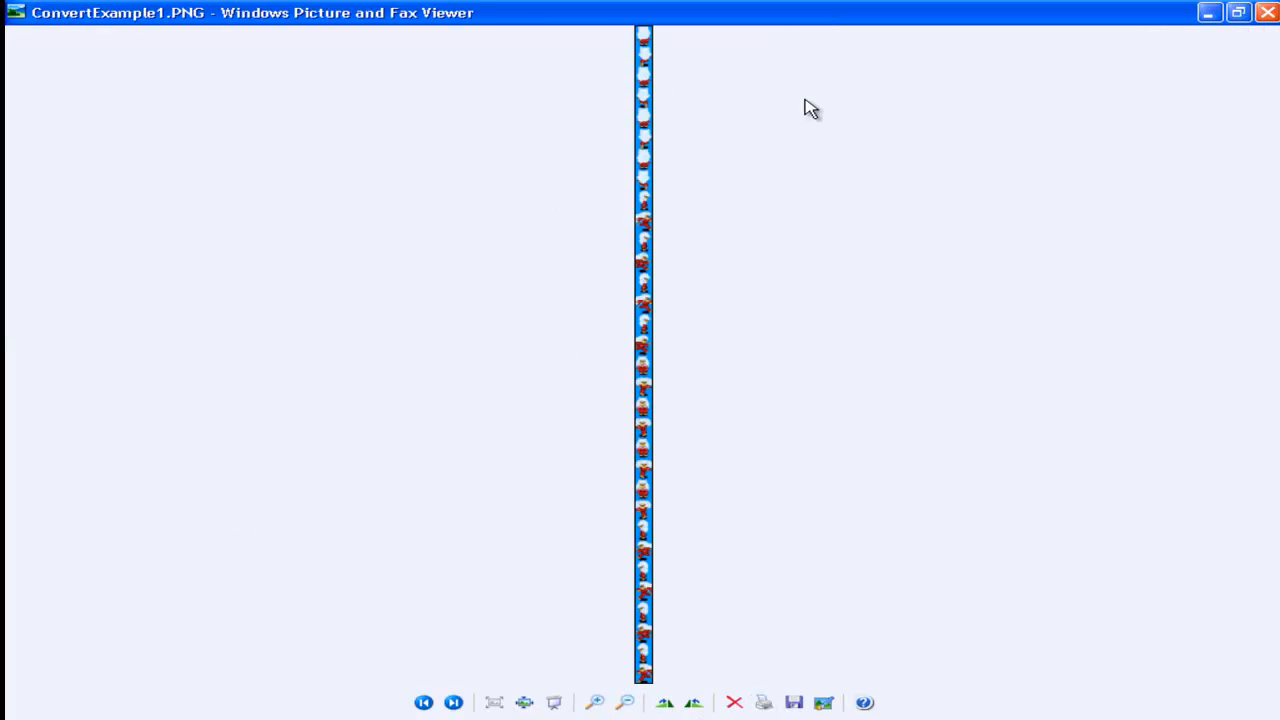
click(1266, 13)
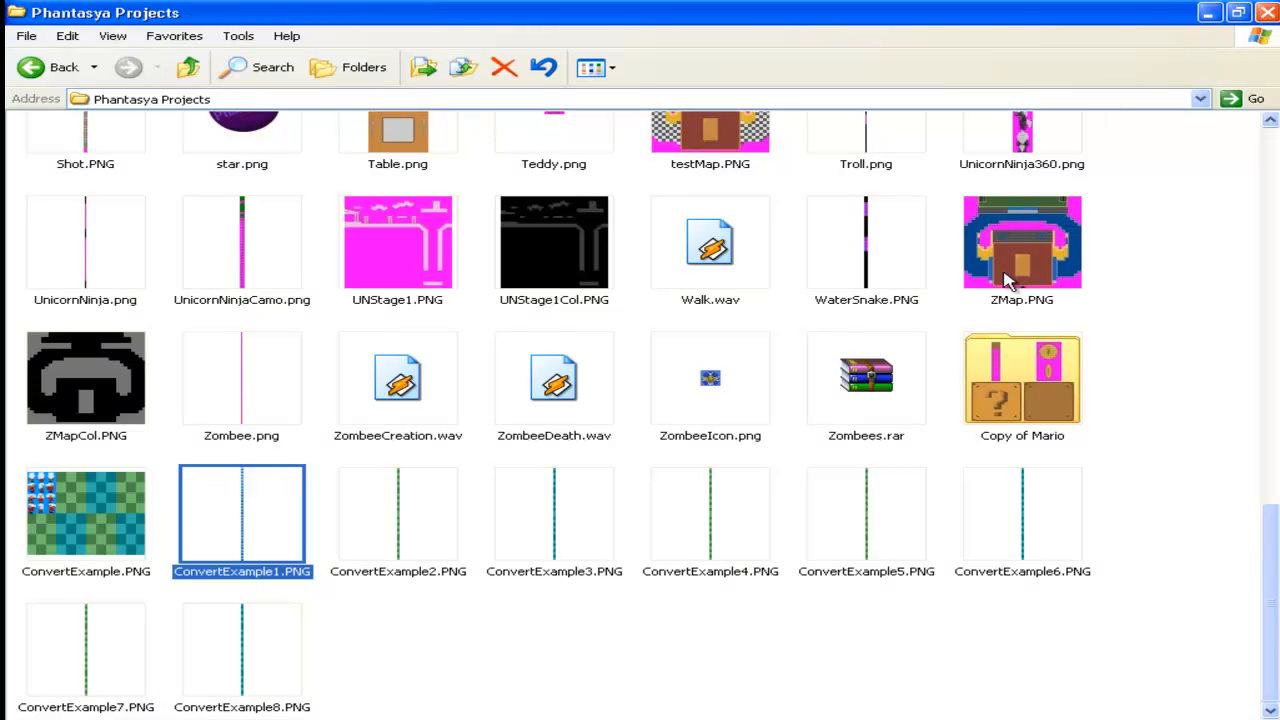
drag(1100, 677, 270, 515)
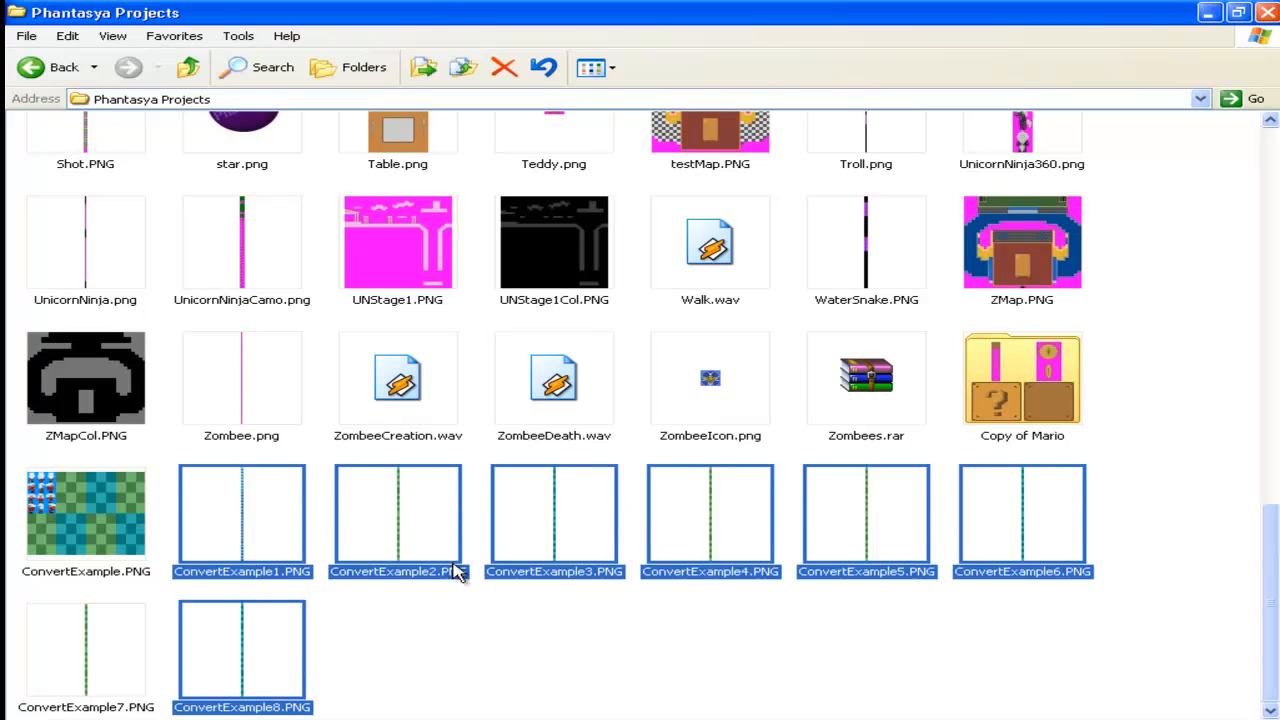
click(1267, 11)
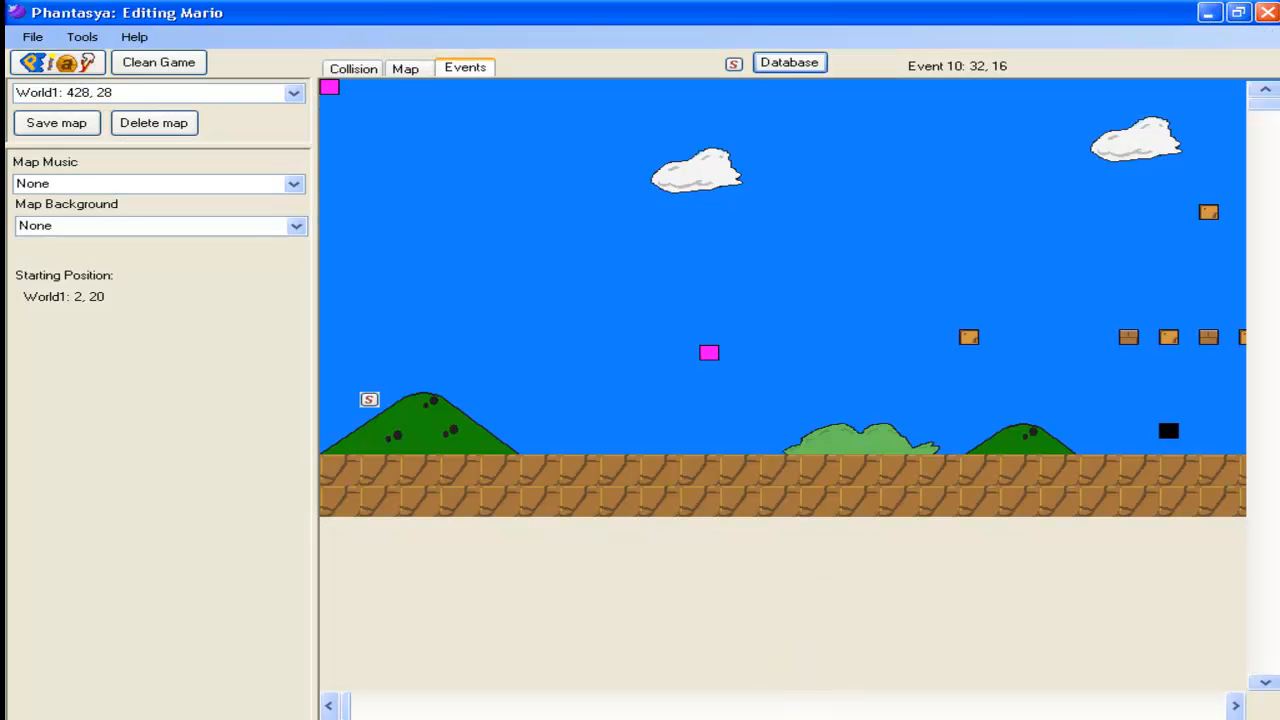
Step: Review the Mario.png frame strip in Paint once more and return to the Phantasya map editor
click(826, 718)
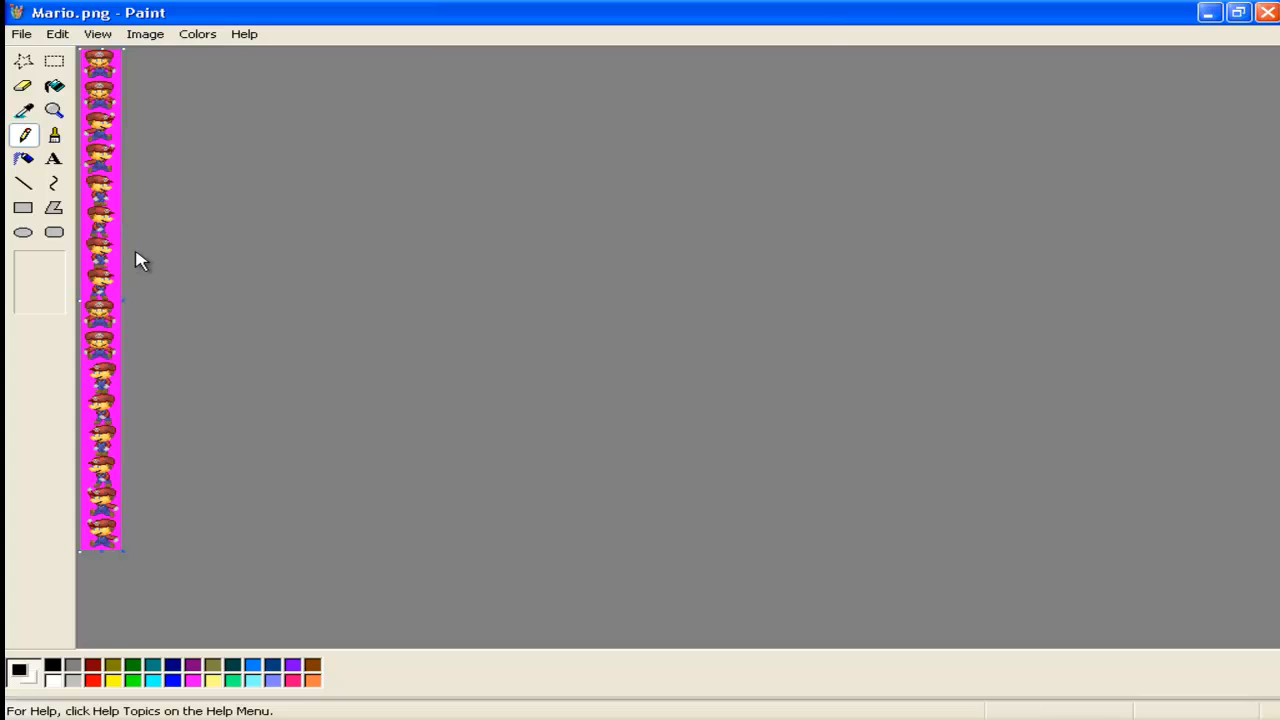
click(780, 719)
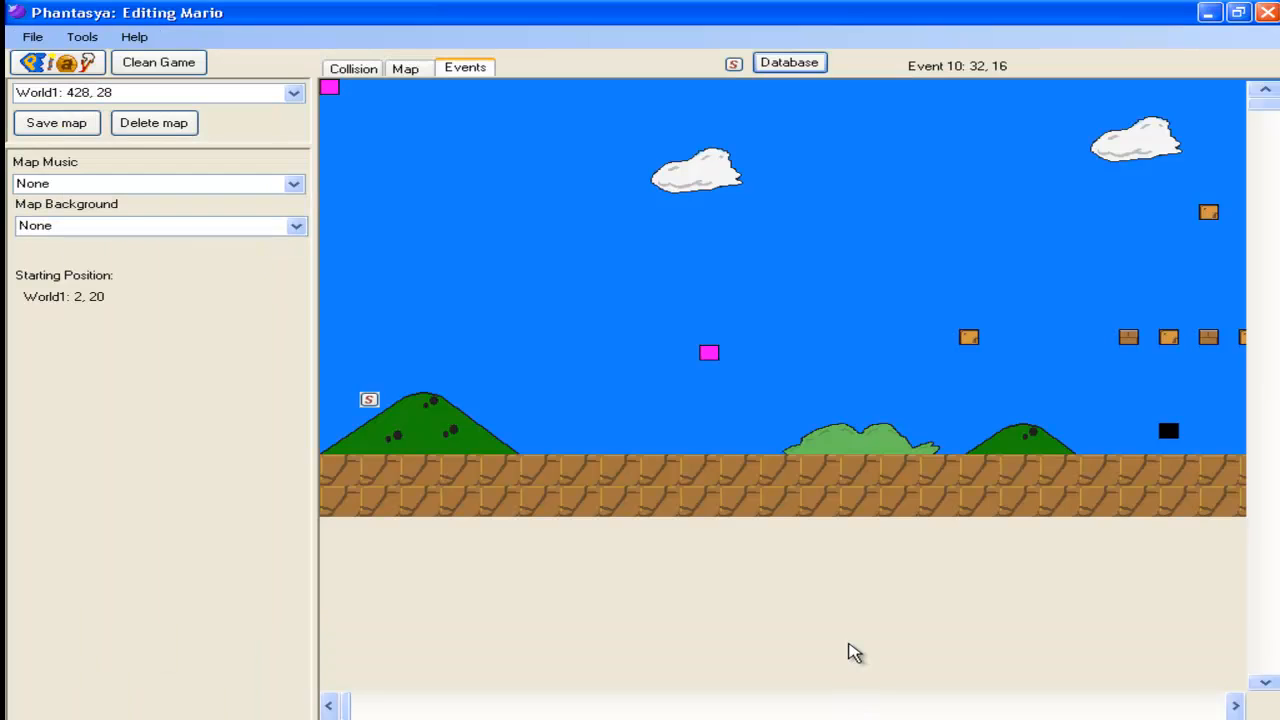